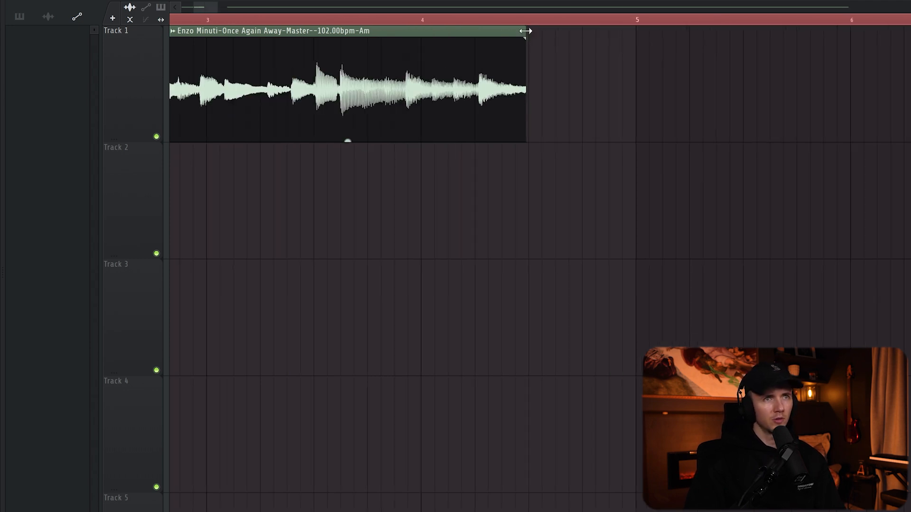
- Extend the first sample clip to bar 5 and place a unique, realigned copy of the sample after it on Track 1
{"action": "left_click_drag", "start_coordinate": [525, 31], "coordinate": [634, 55]}
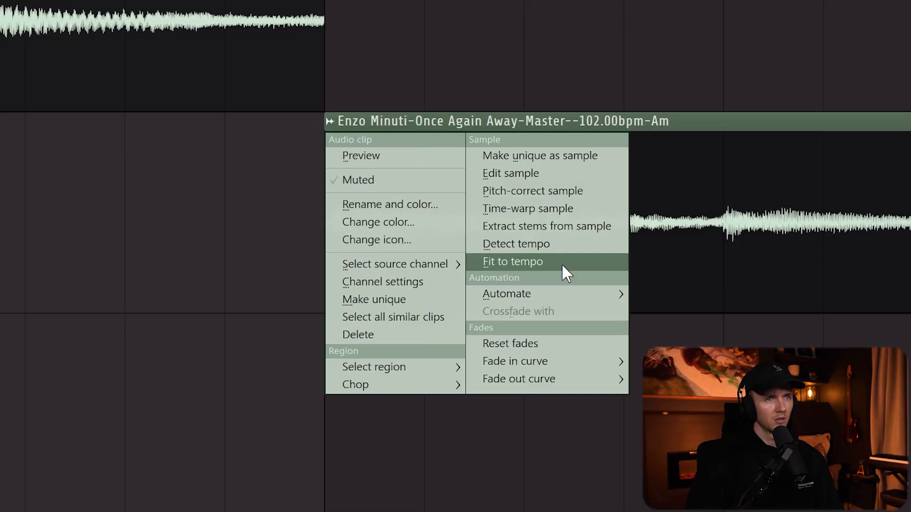
{"action": "left_click", "coordinate": [416, 305]}
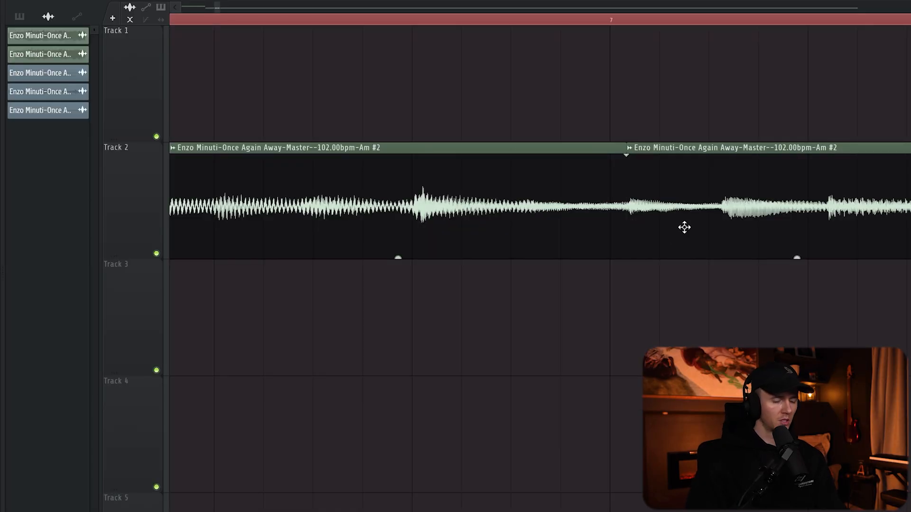
{"action": "left_click_drag", "start_coordinate": [684, 227], "coordinate": [704, 92]}
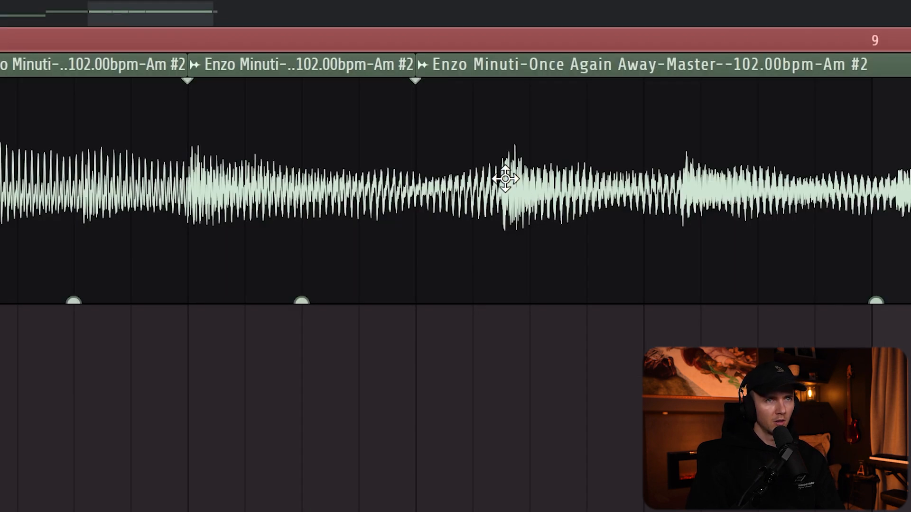
{"action": "left_click_drag", "start_coordinate": [538, 183], "coordinate": [478, 174]}
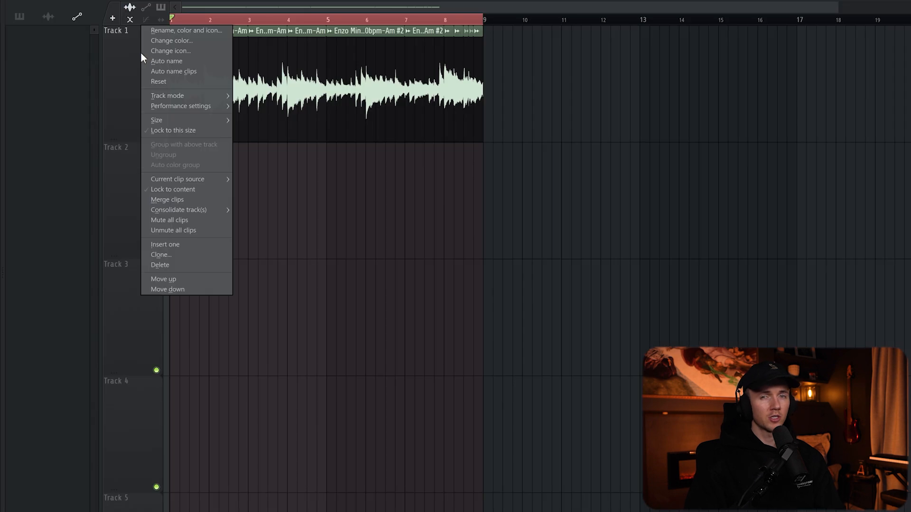
- Consolidate Track 1 and extract drums, bass, instruments and vocals stems from the consolidated clip
{"action": "mouse_move", "coordinate": [209, 210]}
{"action": "left_click", "coordinate": [243, 210]}
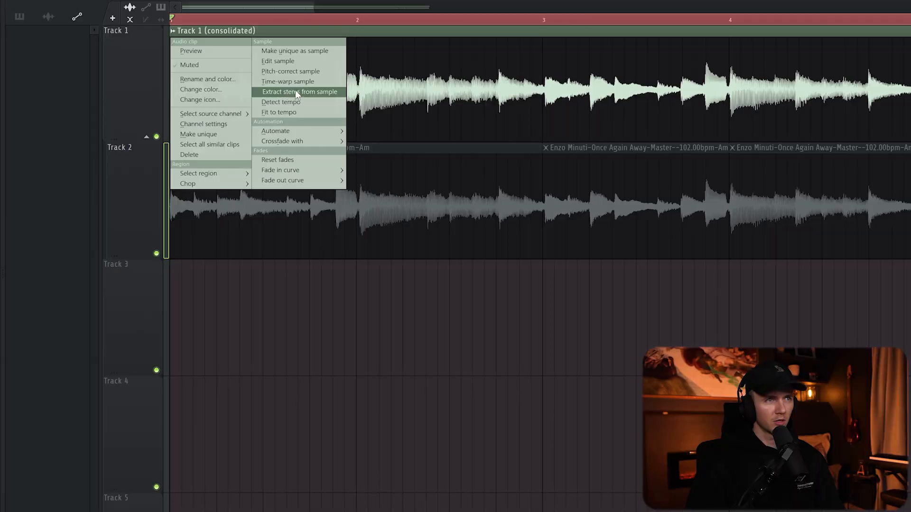
{"action": "left_click", "coordinate": [332, 93]}
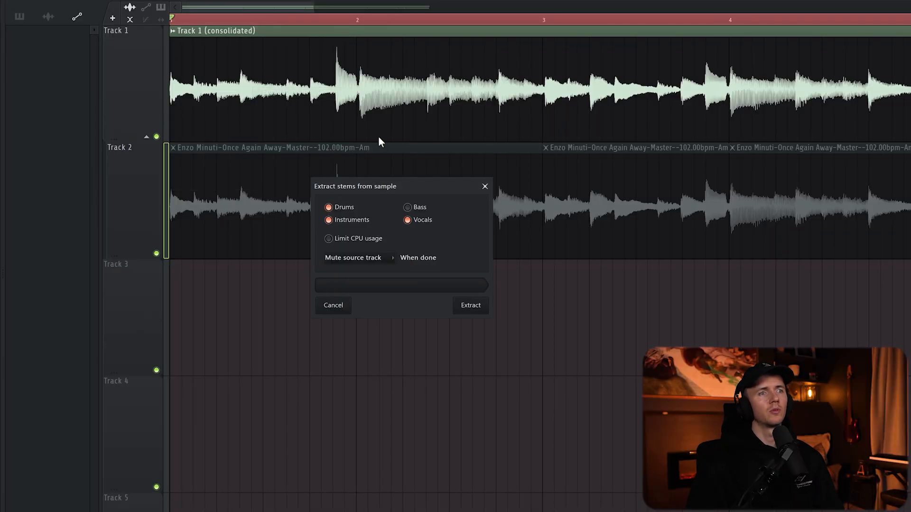
{"action": "left_click", "coordinate": [407, 207]}
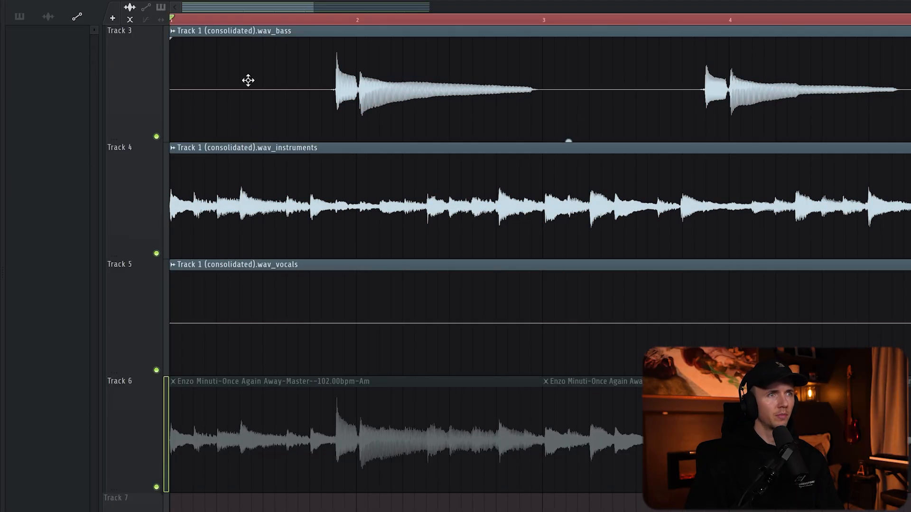
- Mute the bass stem on Track 3 and play back the chopped instruments stem on Track 4
{"action": "left_click", "coordinate": [156, 136]}
{"action": "scroll", "coordinate": [237, 165], "scroll_direction": "down", "scroll_amount": 3}
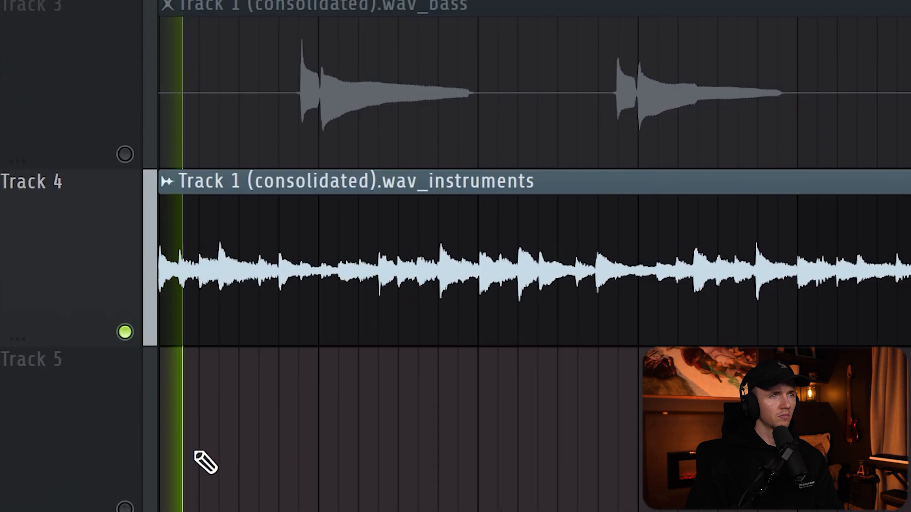
{"action": "scroll", "coordinate": [341, 443], "scroll_direction": "up", "scroll_amount": 4}
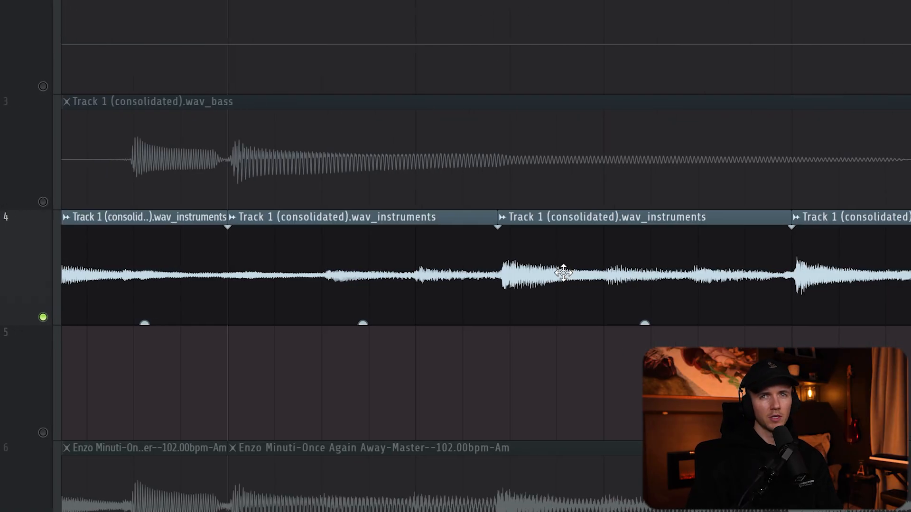
{"action": "key", "text": "space"}
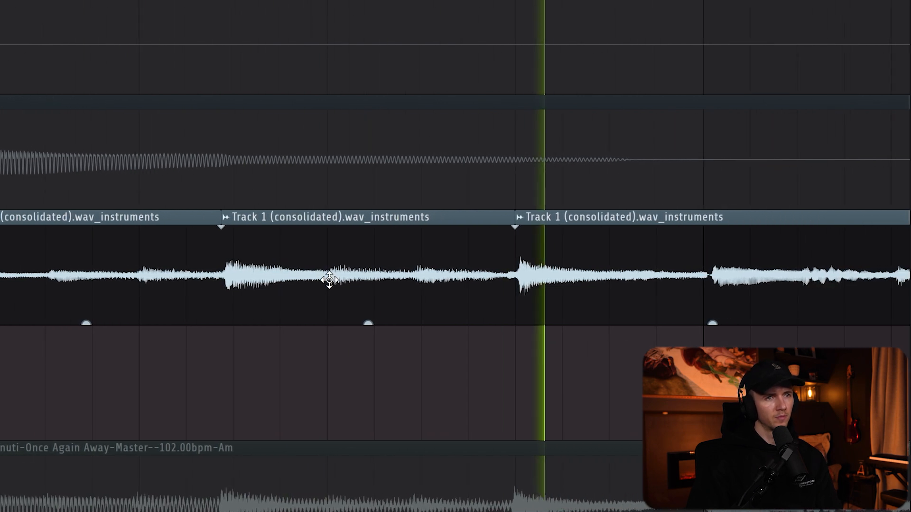
- Trim the start of the instruments chop on Track 5 so it lines up with the end of the Track 4 clips
{"action": "left_click_drag", "start_coordinate": [400, 195], "coordinate": [473, 196]}
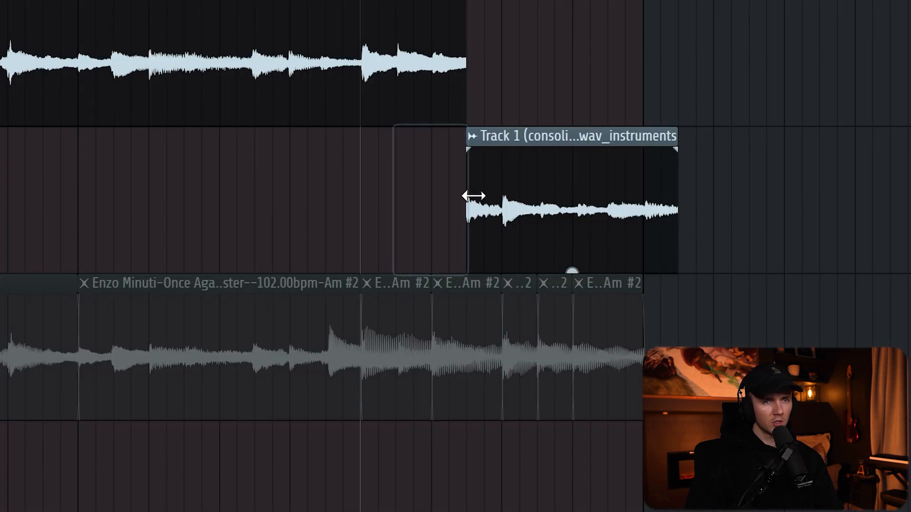
{"action": "key", "text": "t"}
{"action": "left_click", "coordinate": [545, 193]}
{"action": "right_click", "coordinate": [547, 96]}
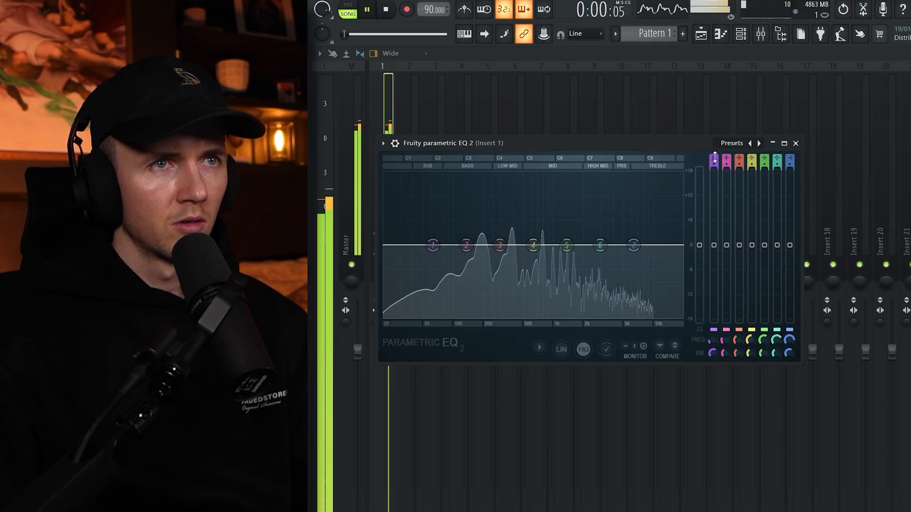
- Cut the sample's lows with a high-pass filter on Fruity parametric EQ 2 band 1, and adjust bands 5 and 7
{"action": "left_click_drag", "start_coordinate": [720, 159], "coordinate": [720, 149]}
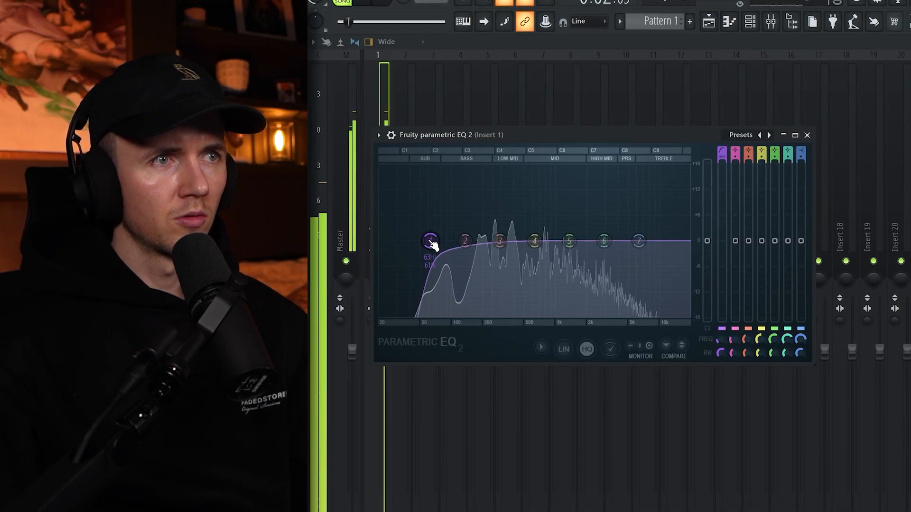
{"action": "left_click_drag", "start_coordinate": [432, 243], "coordinate": [443, 242]}
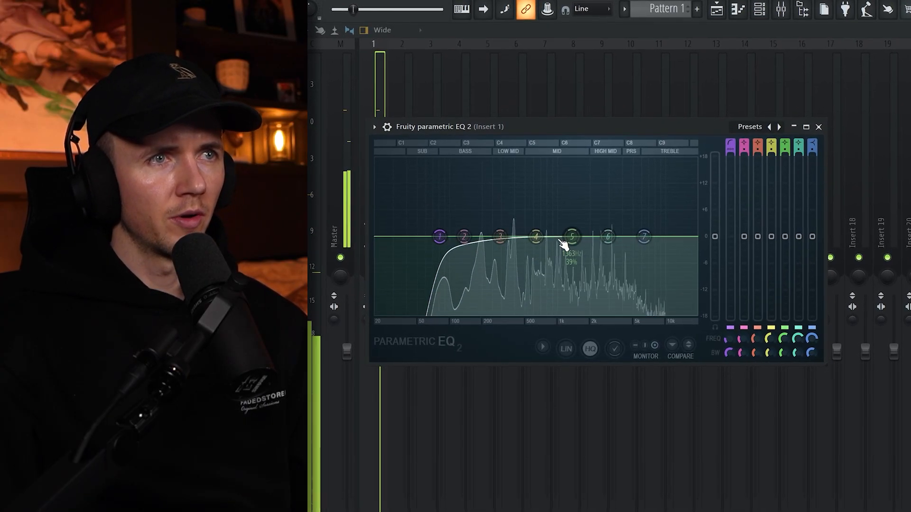
{"action": "left_click_drag", "start_coordinate": [573, 230], "coordinate": [623, 149]}
{"action": "scroll", "coordinate": [609, 157], "scroll_direction": "down", "scroll_amount": 2}
{"action": "left_click_drag", "start_coordinate": [808, 150], "coordinate": [808, 242]}
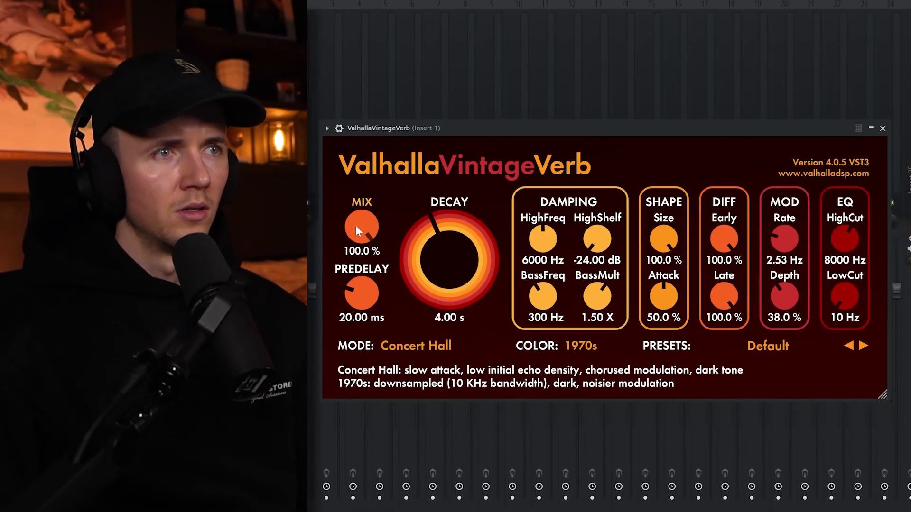
- Lower the ValhallaVintageVerb mix to about 14%, shorten its decay and raise its low cut
{"action": "left_click_drag", "start_coordinate": [360, 226], "coordinate": [359, 242]}
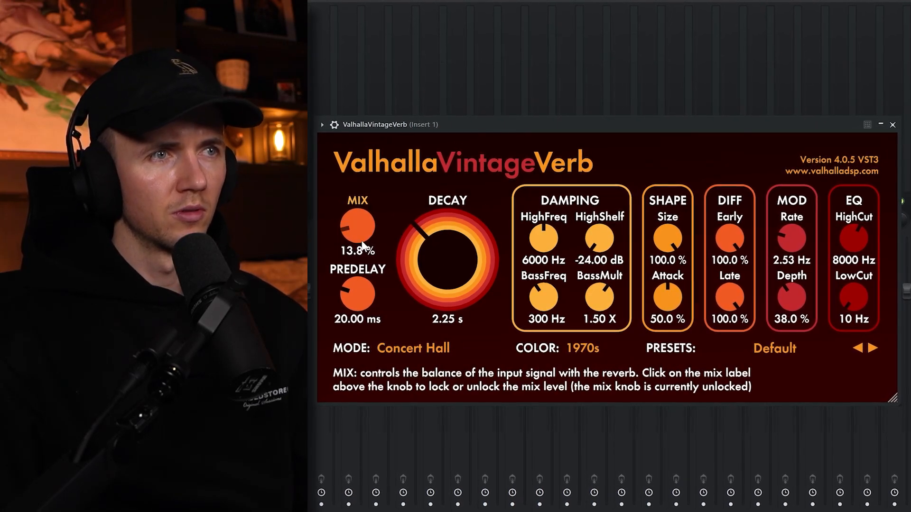
{"action": "left_click_drag", "start_coordinate": [437, 252], "coordinate": [437, 265]}
{"action": "left_click_drag", "start_coordinate": [857, 298], "coordinate": [860, 287]}
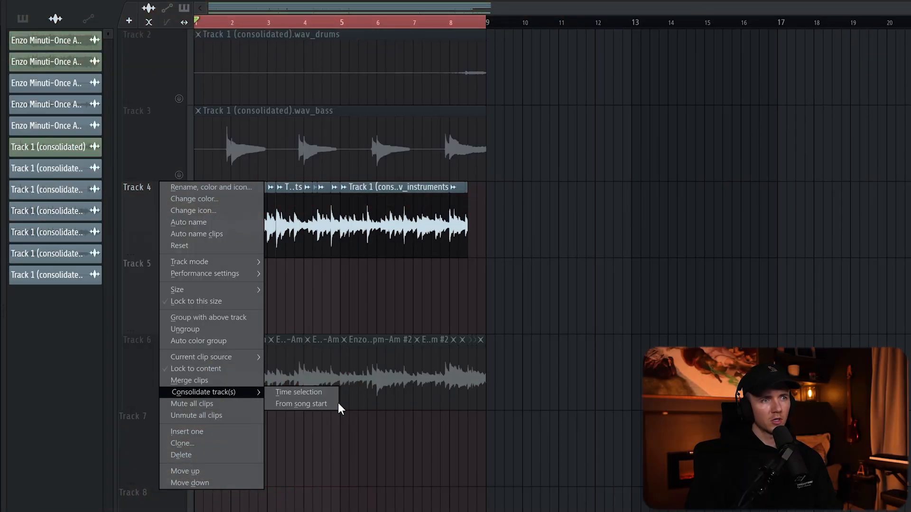
- Consolidate Track 4 from the song start
{"action": "left_click", "coordinate": [338, 403]}
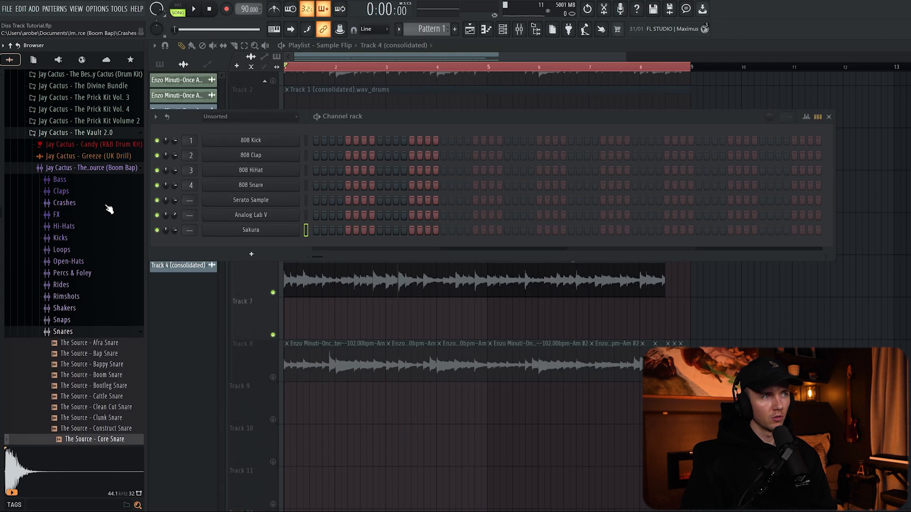
- Add The Source - Core Snare to the channel rack and place hits on steps 5, 13, 21 and 29
{"action": "left_click", "coordinate": [108, 205]}
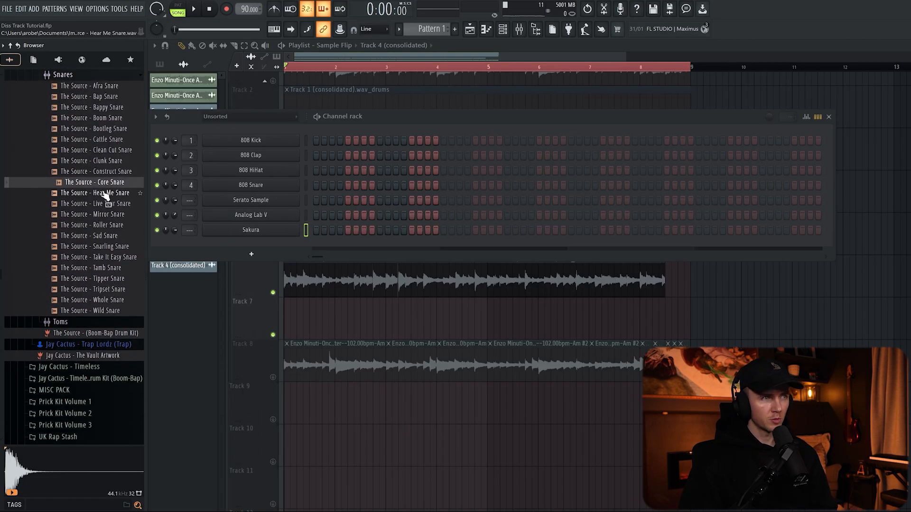
{"action": "left_click_drag", "start_coordinate": [100, 186], "coordinate": [251, 242]}
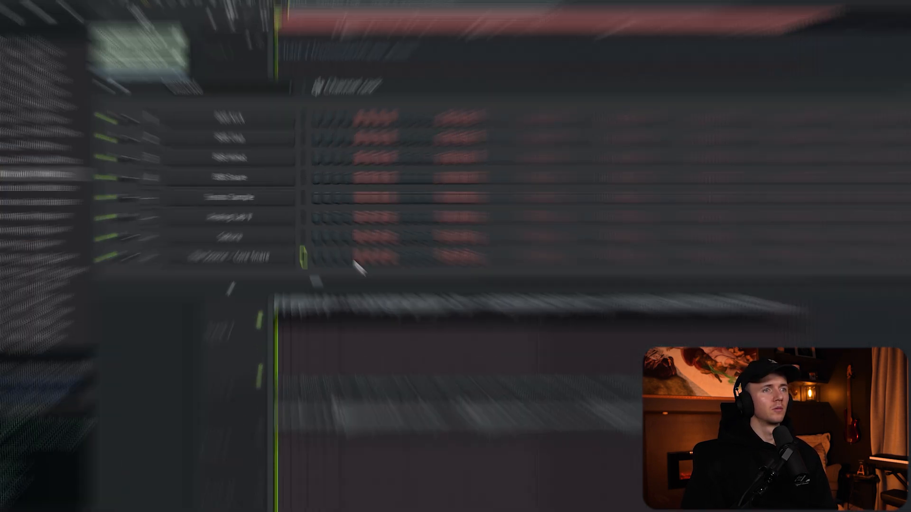
{"action": "left_click", "coordinate": [384, 294]}
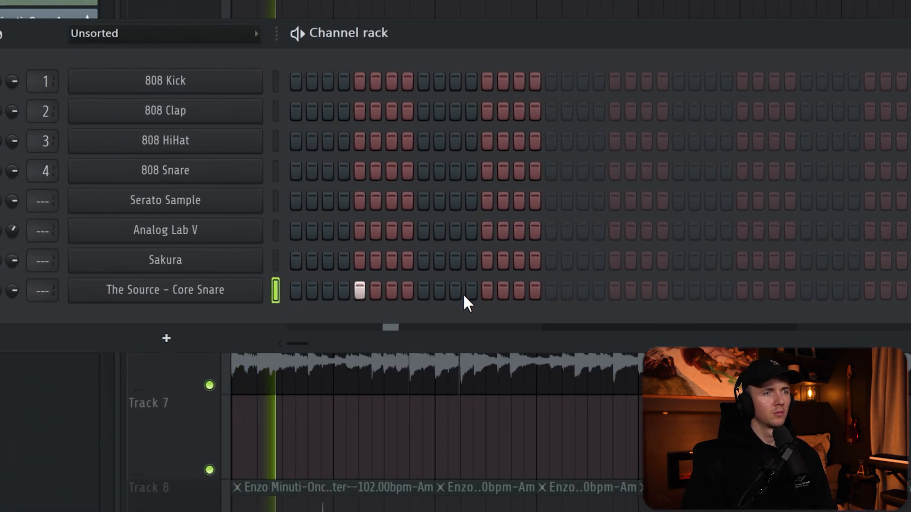
{"action": "left_click", "coordinate": [461, 294]}
{"action": "left_click", "coordinate": [591, 293]}
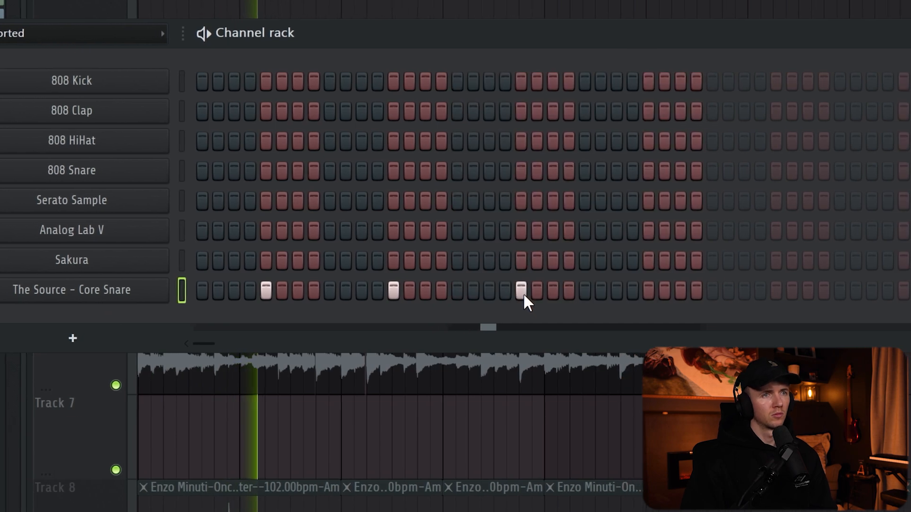
{"action": "left_click", "coordinate": [625, 291]}
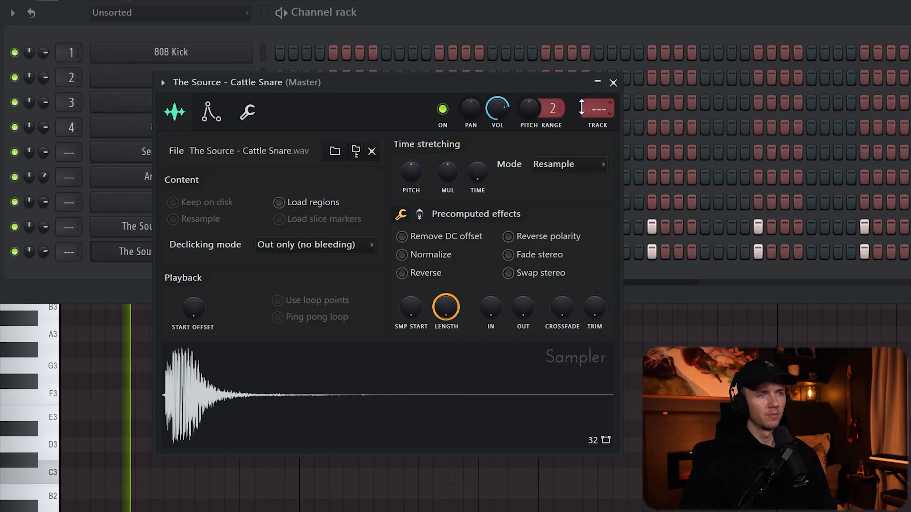
- Close the Cattle Snare and tamb 1 settings and place tamb 1 hits every eight steps from step 5, matching the snares
{"action": "left_click", "coordinate": [613, 85]}
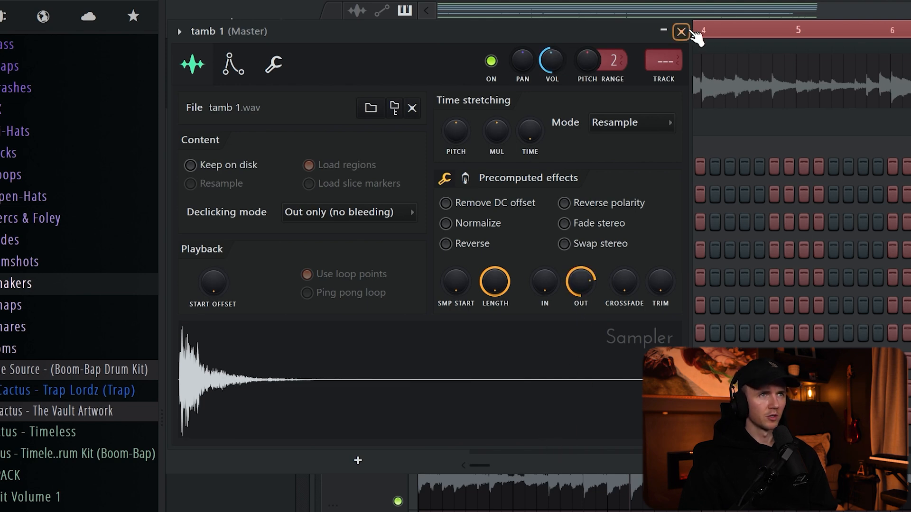
{"action": "left_click", "coordinate": [681, 31]}
{"action": "left_click", "coordinate": [299, 299]}
{"action": "left_click", "coordinate": [368, 299]}
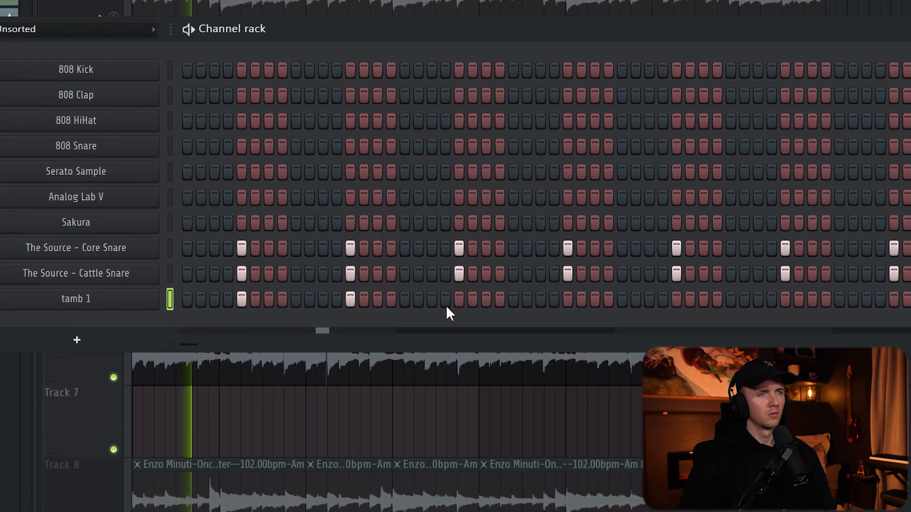
{"action": "left_click", "coordinate": [477, 299]}
{"action": "left_click", "coordinate": [586, 299]}
{"action": "left_click", "coordinate": [621, 299]}
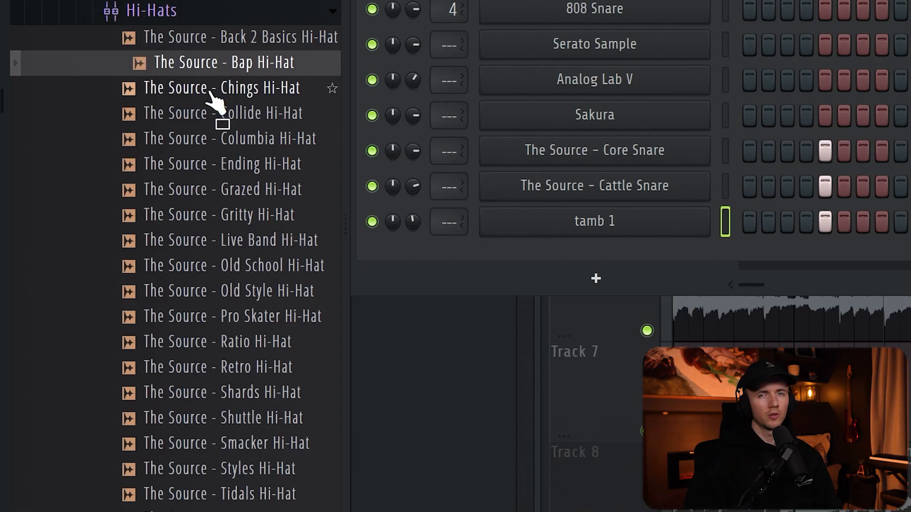
- Add The Source - Bap Hi-Hat to the channel rack and play back its pattern with varied note velocities
{"action": "left_click_drag", "start_coordinate": [223, 76], "coordinate": [654, 247]}
{"action": "left_click_drag", "start_coordinate": [549, 352], "coordinate": [563, 401]}
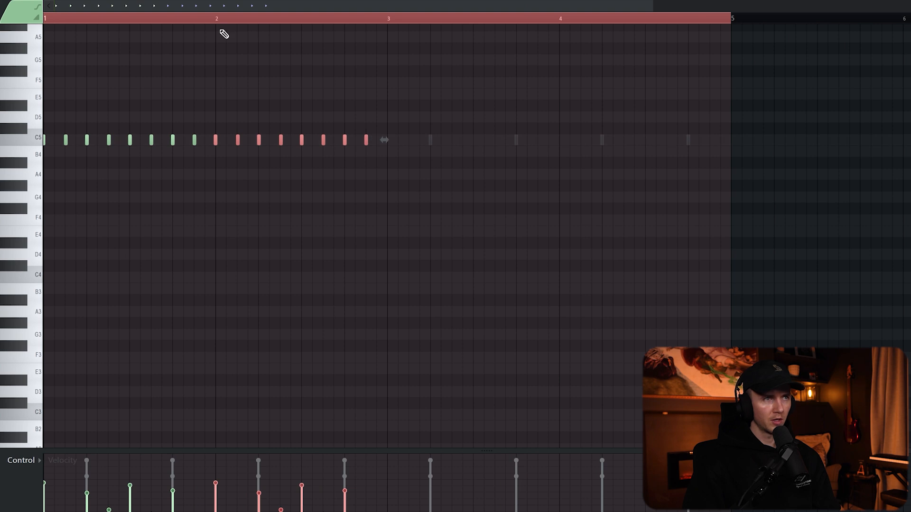
{"action": "scroll", "coordinate": [226, 275], "scroll_direction": "up", "scroll_amount": 4}
{"action": "key", "text": "space"}
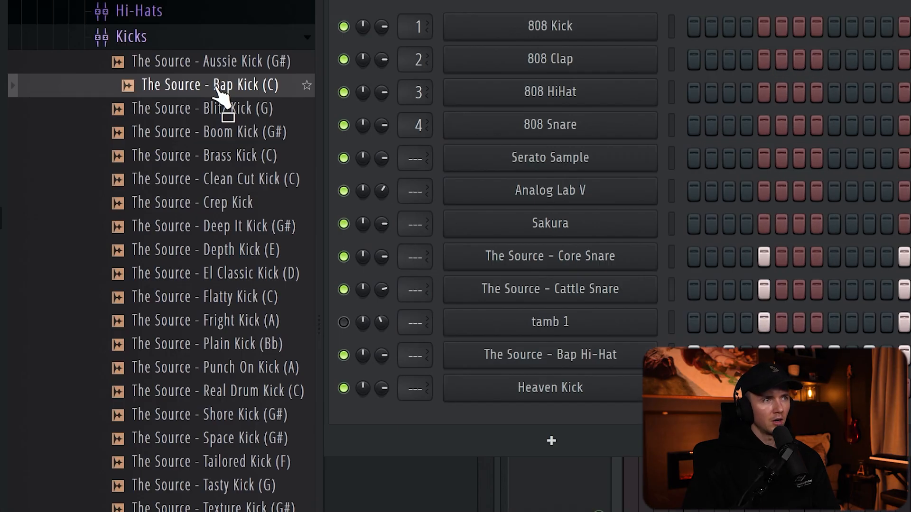
- Add The Source - Bap Kick (C) and Open Hat 5 to the channel rack
{"action": "left_click_drag", "start_coordinate": [218, 92], "coordinate": [637, 426]}
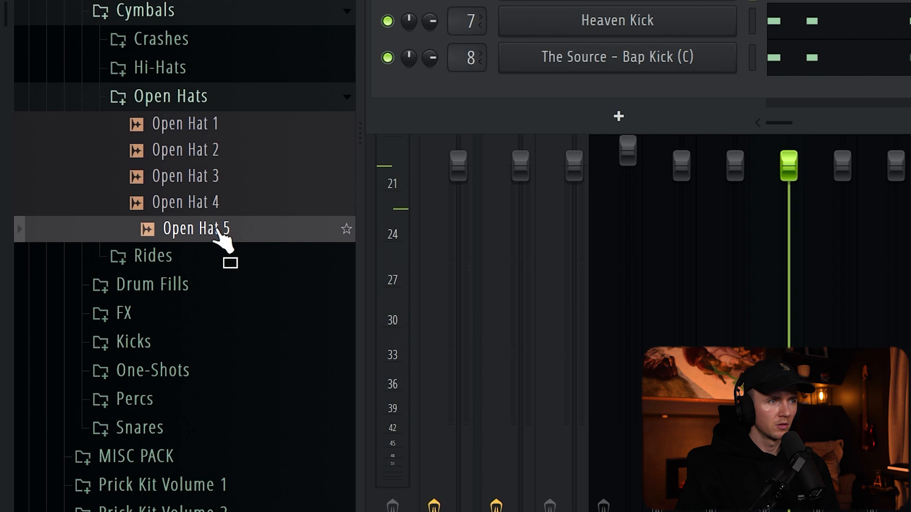
{"action": "left_click_drag", "start_coordinate": [218, 229], "coordinate": [466, 326]}
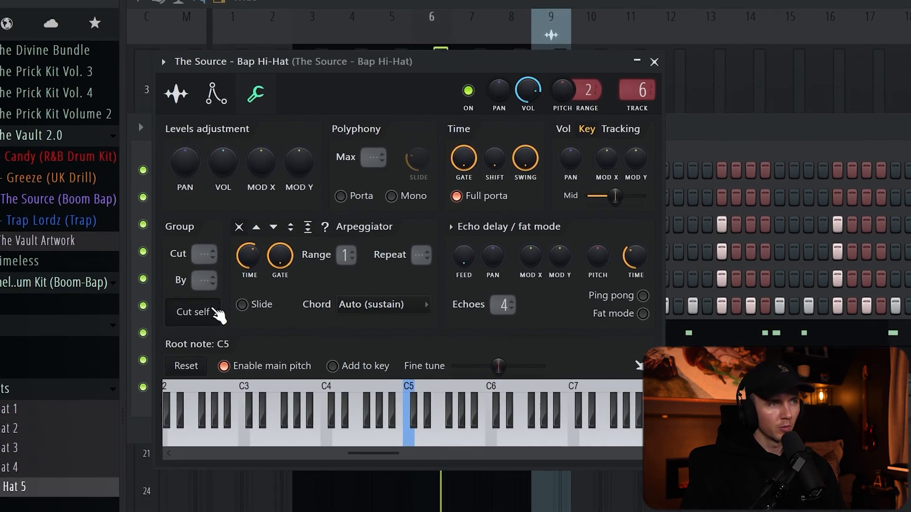
- Enable Cut self on The Source - Bap Hi-Hat and open the Open Hat 5 channel's settings
{"action": "left_click", "coordinate": [214, 311]}
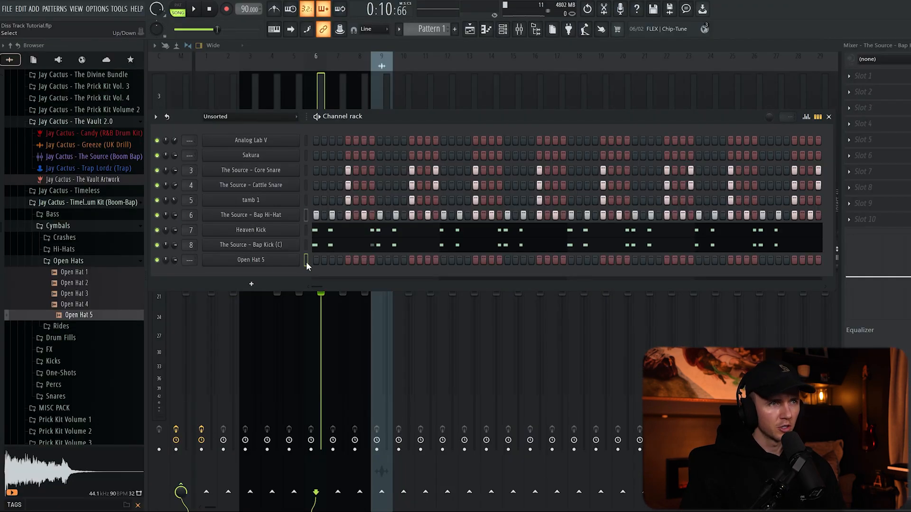
{"action": "left_click", "coordinate": [250, 259]}
{"action": "left_click", "coordinate": [236, 135]}
{"action": "left_click", "coordinate": [258, 136]}
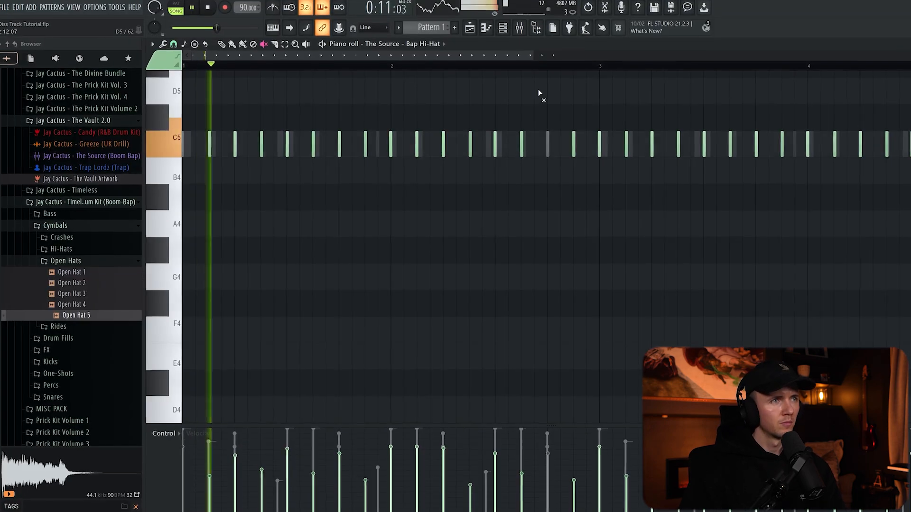
- Return to the channel rack and place an Open Hat 5 hit on step 51, just after the start of bar 4
{"action": "left_click", "coordinate": [503, 29]}
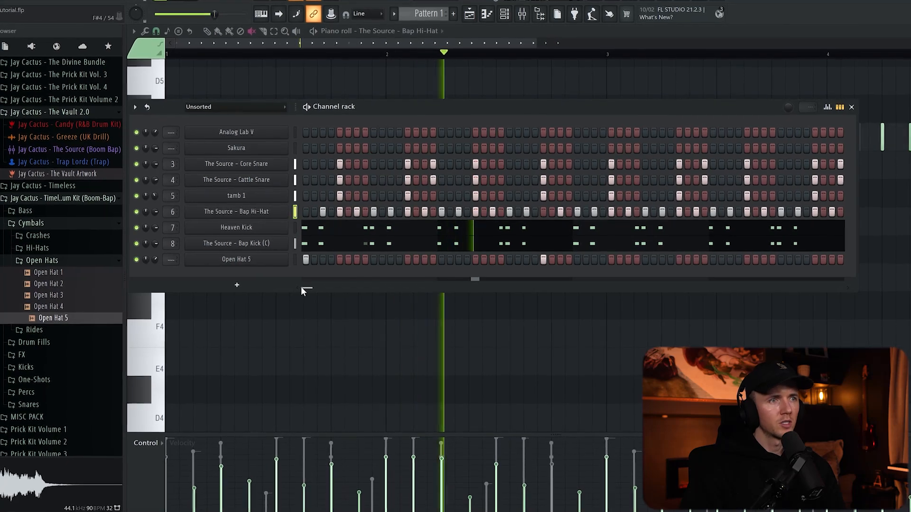
{"action": "left_click_drag", "start_coordinate": [309, 287], "coordinate": [316, 286]}
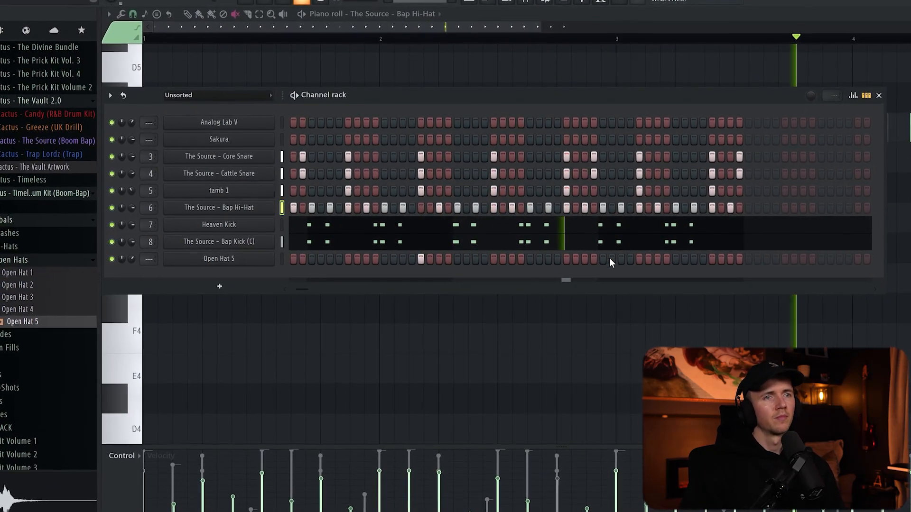
{"action": "left_click", "coordinate": [622, 260]}
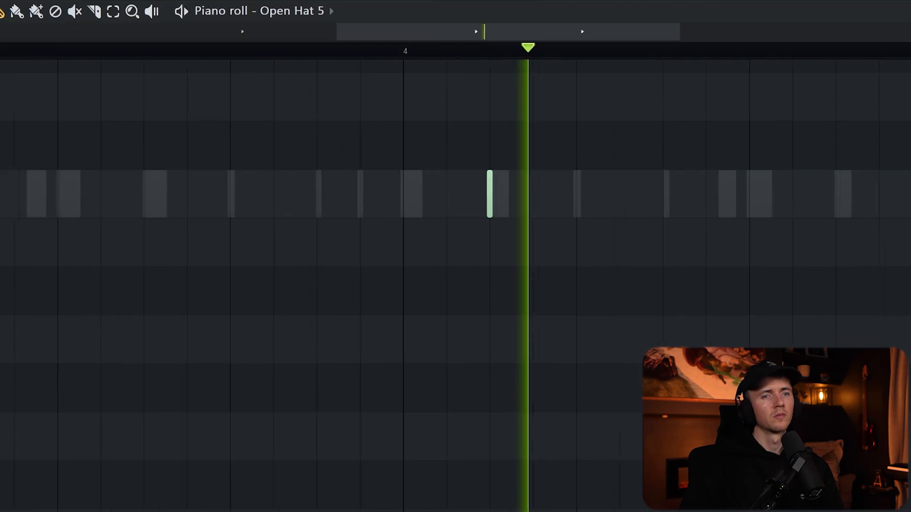
- Route the selected Open Hat 5, snare, tamb, hi-hat and kick mixer tracks exclusively to a shared drum bus insert
{"action": "scroll", "coordinate": [664, 485], "scroll_direction": "down", "scroll_amount": 5}
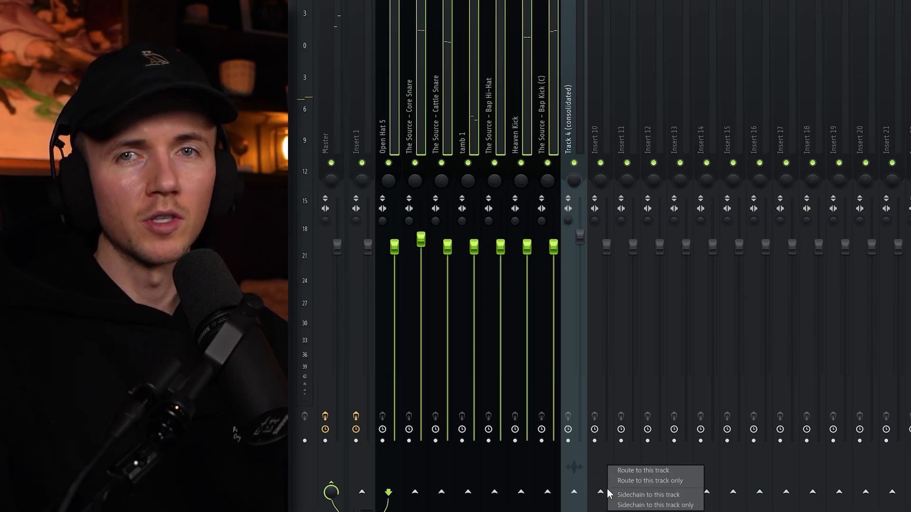
{"action": "left_click", "coordinate": [649, 482]}
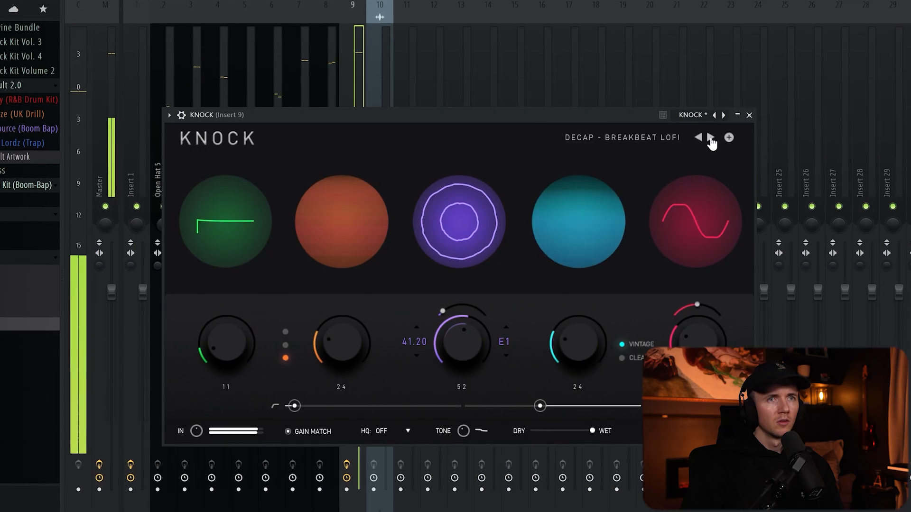
- Load the DECAP - Breakbeat Subtle Dist preset in KNOCK on the drum bus and adjust Punch to about 26
{"action": "left_click", "coordinate": [710, 137]}
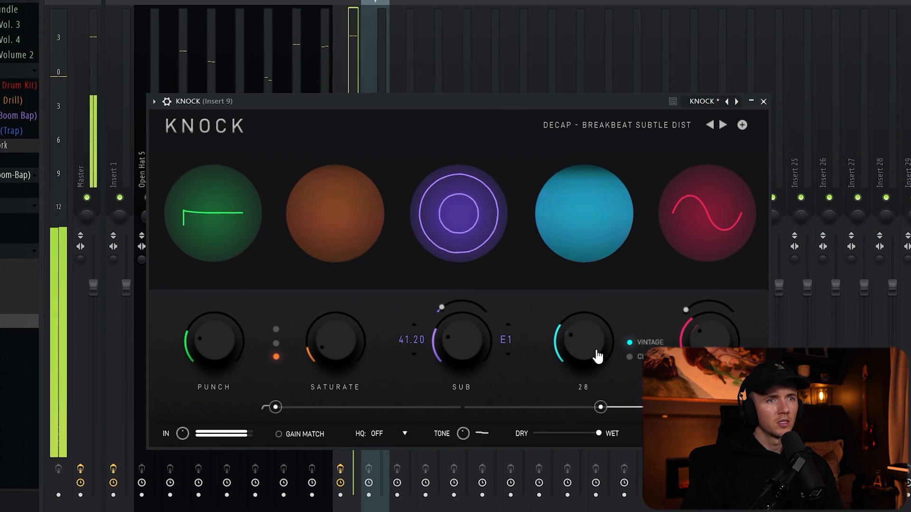
{"action": "mouse_move", "coordinate": [225, 333]}
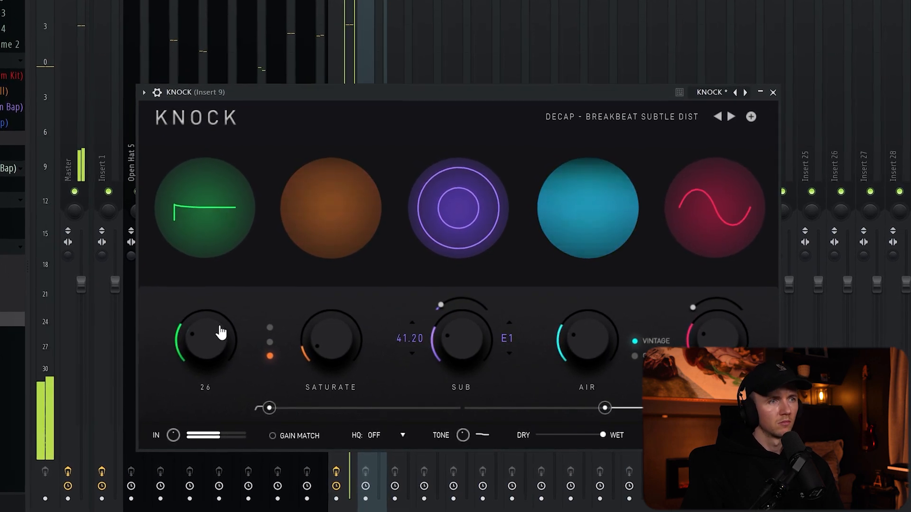
{"action": "left_click_drag", "start_coordinate": [217, 318], "coordinate": [215, 328]}
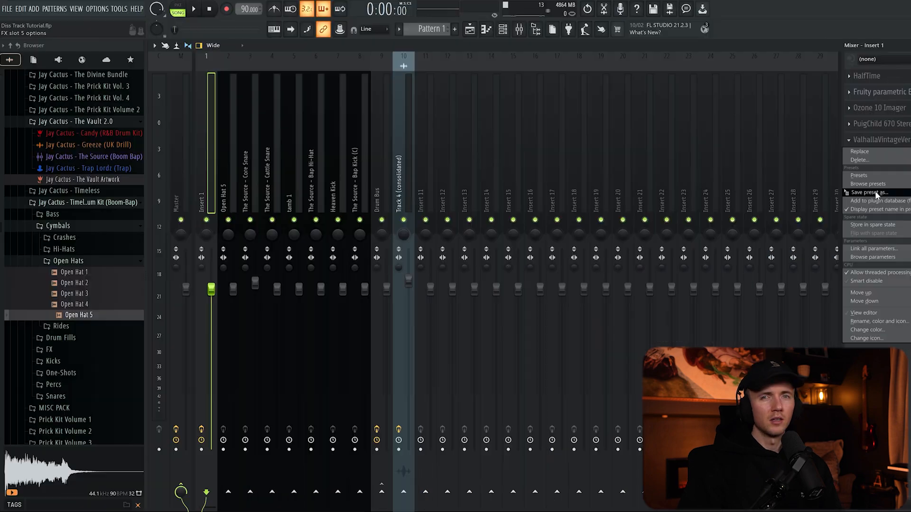
- Copy the ValhallaVintageVerb preset from Insert 1 to the Drum Bus and lower the reverb mix to about 9%
{"action": "left_click_drag", "start_coordinate": [874, 191], "coordinate": [389, 128]}
{"action": "left_click", "coordinate": [328, 335]}
{"action": "left_click", "coordinate": [320, 67]}
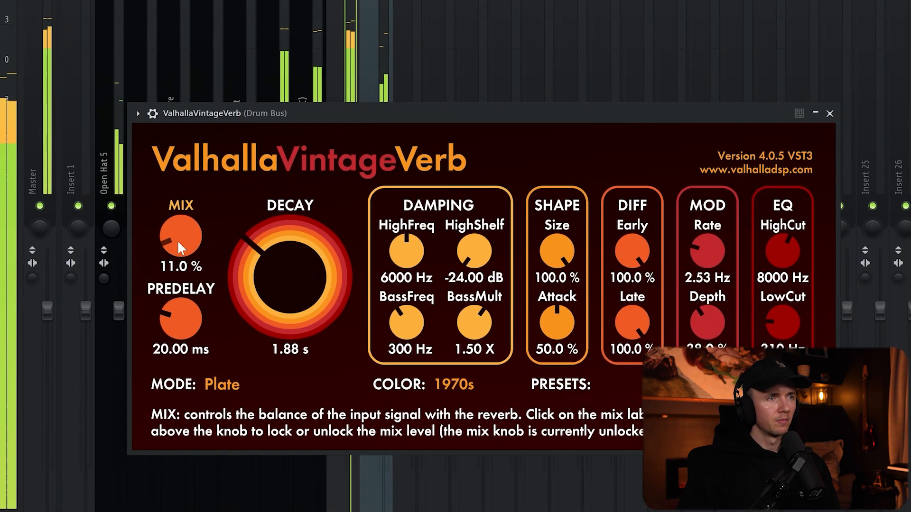
{"action": "left_click_drag", "start_coordinate": [217, 343], "coordinate": [217, 340]}
{"action": "left_click_drag", "start_coordinate": [171, 244], "coordinate": [176, 247]}
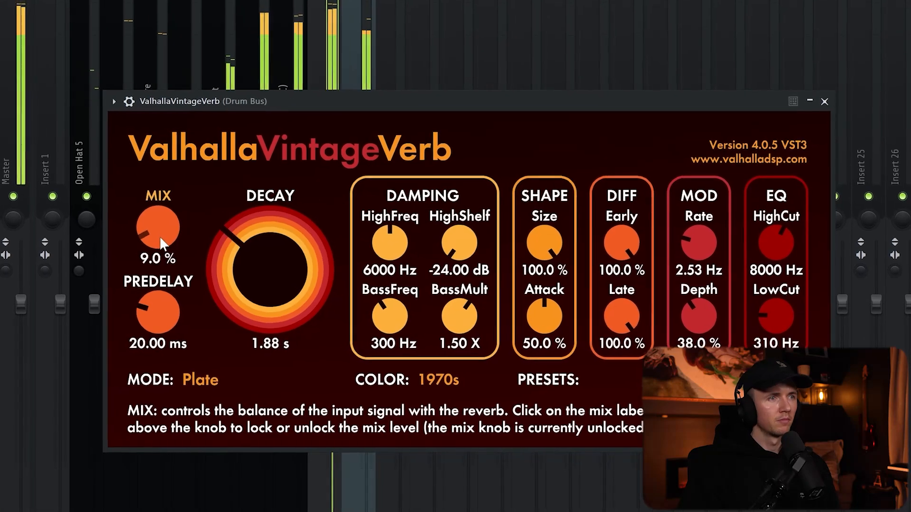
{"action": "left_click_drag", "start_coordinate": [128, 224], "coordinate": [128, 221]}
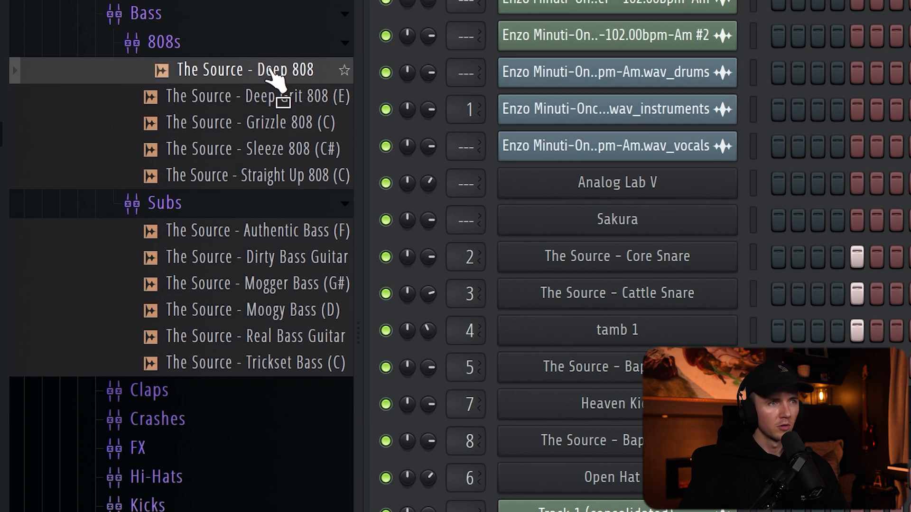
- Add The Source - Deep 808 to the channel rack and enable Cut itself for it
{"action": "left_click_drag", "start_coordinate": [272, 72], "coordinate": [314, 180]}
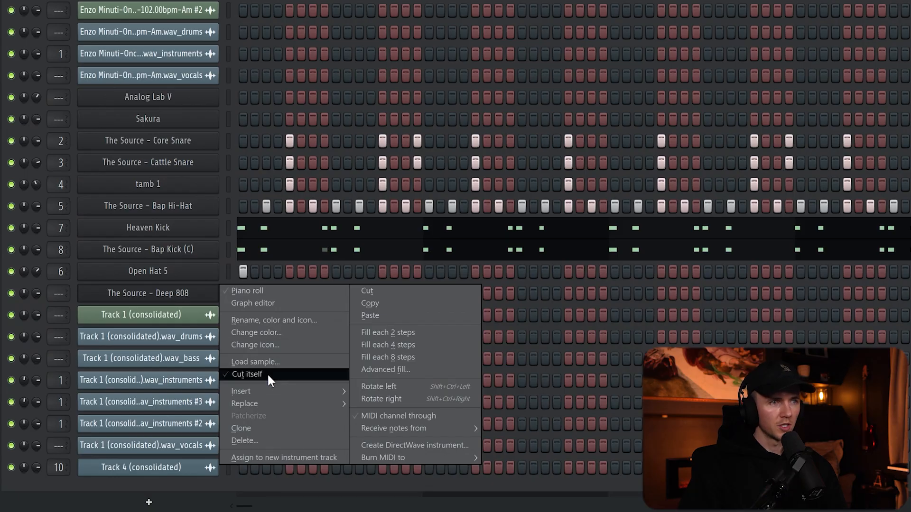
{"action": "left_click", "coordinate": [268, 375]}
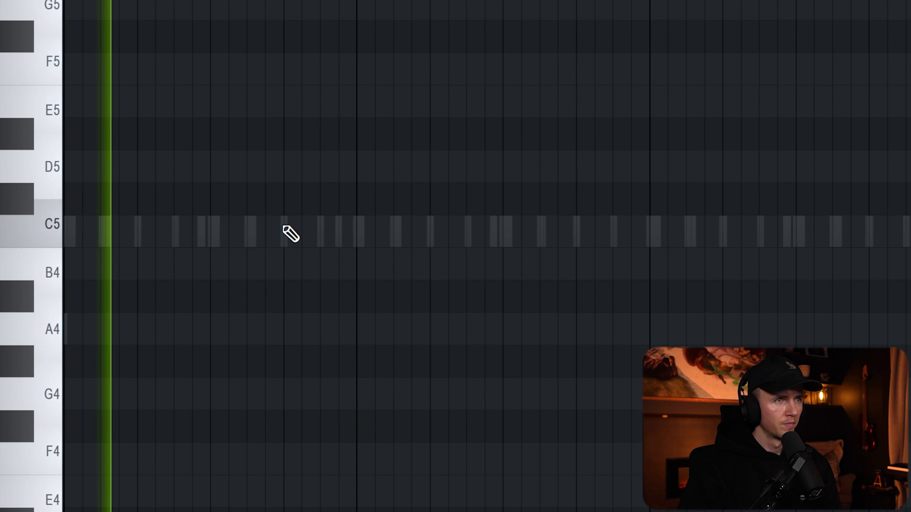
- Draw Deep 808 notes at C5 just before bars 2 and 4 and at F5 on those bar starts
{"action": "left_click", "coordinate": [280, 232]}
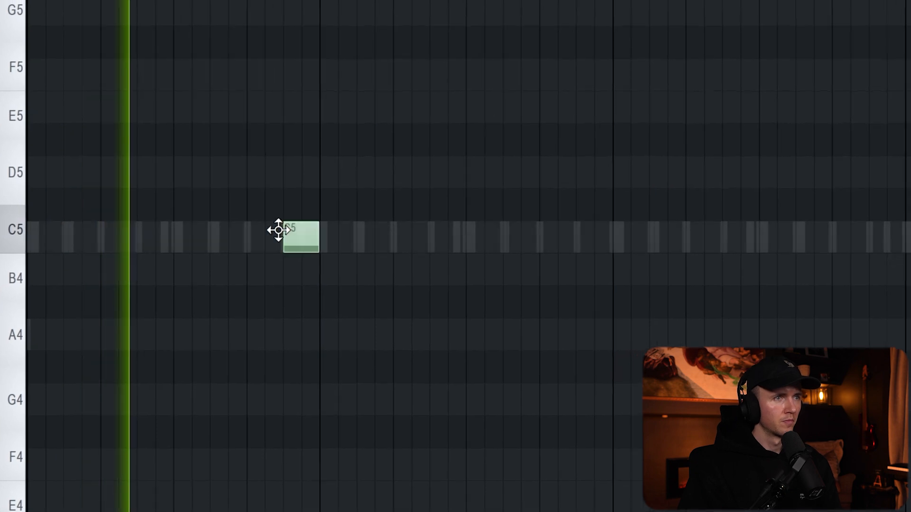
{"action": "left_click", "coordinate": [256, 85]}
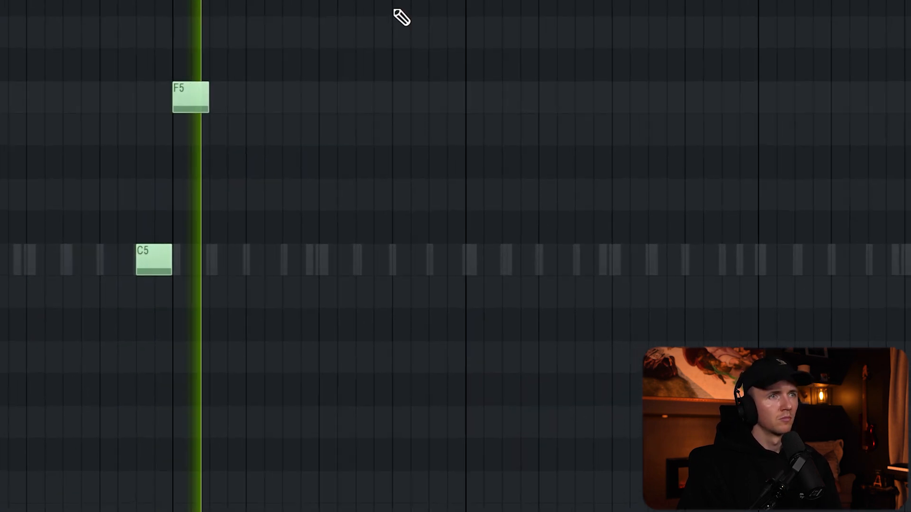
{"action": "left_click", "coordinate": [656, 274]}
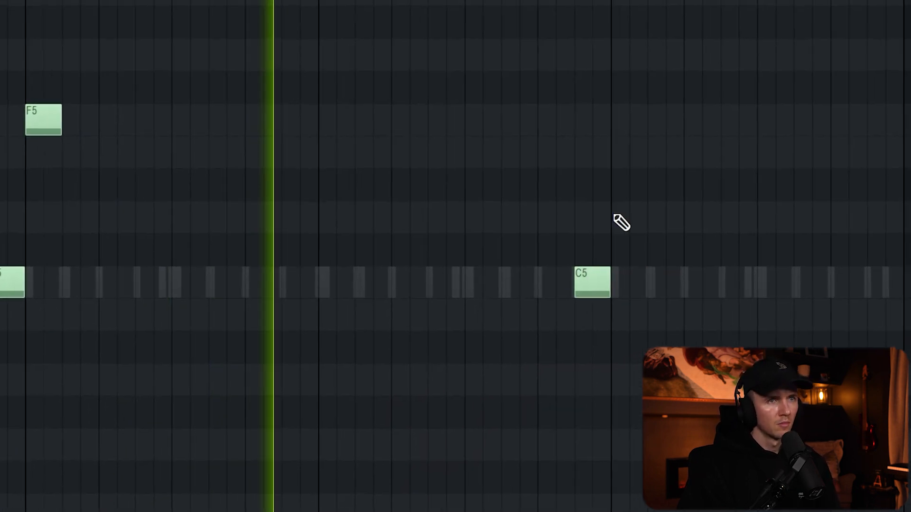
{"action": "left_click", "coordinate": [695, 104]}
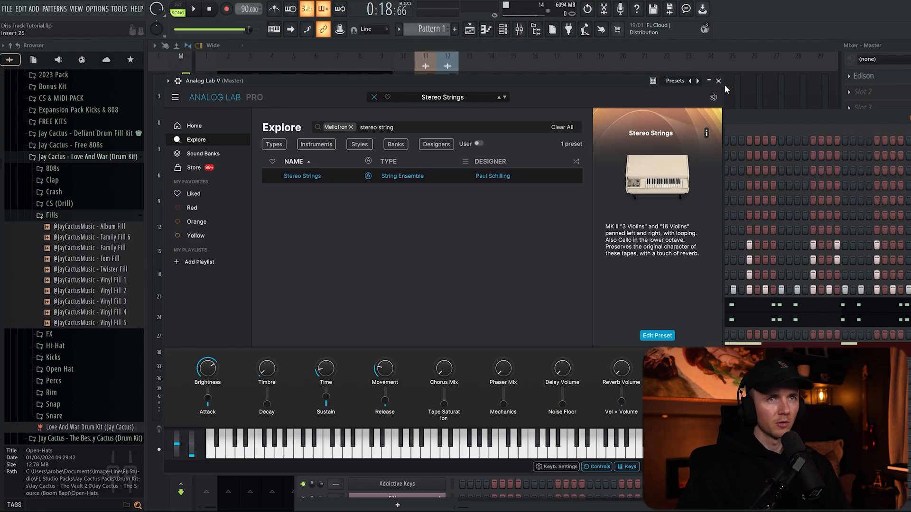
- Close the Analog Lab V editor, keeping the Stereo Strings preset loaded
{"action": "left_click", "coordinate": [718, 80]}
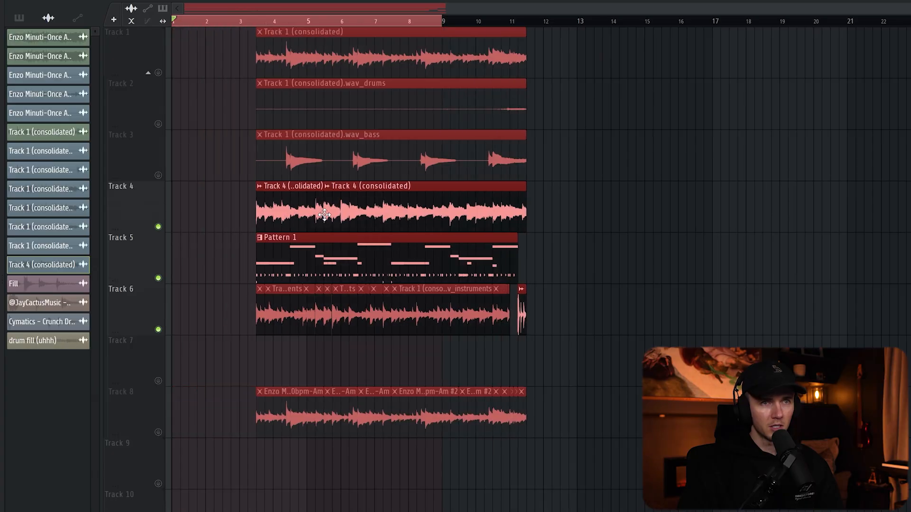
- Create an automation clip for the project tempo in the Trap Section arrangement
{"action": "scroll", "coordinate": [781, 205], "scroll_direction": "up", "scroll_amount": 3}
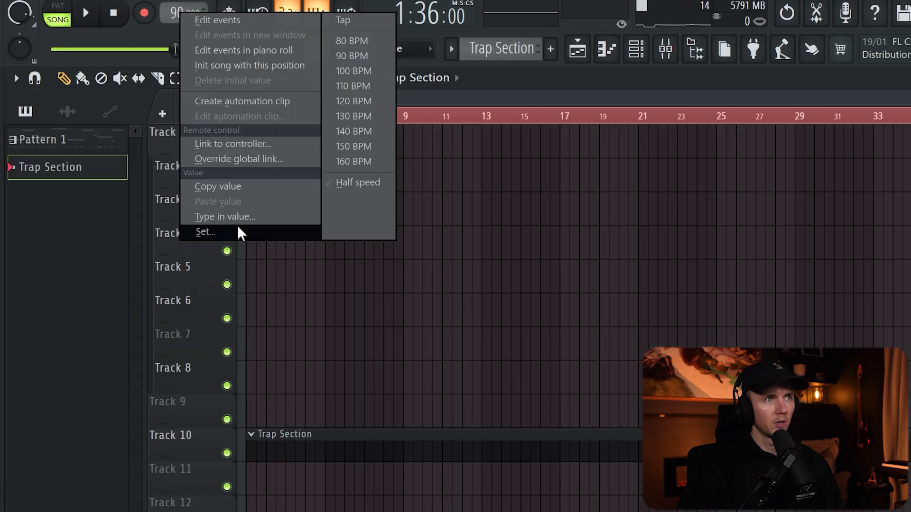
{"action": "left_click", "coordinate": [284, 102]}
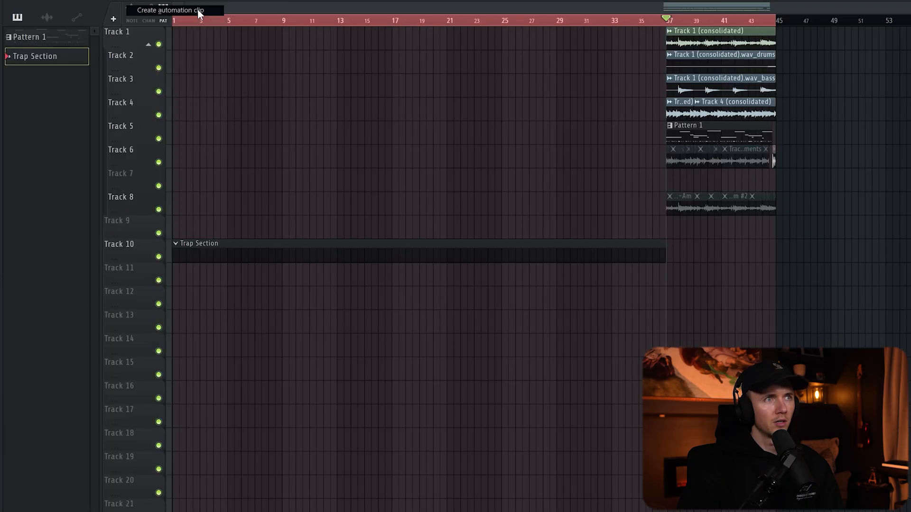
{"action": "scroll", "coordinate": [473, 171], "scroll_direction": "up", "scroll_amount": 5}
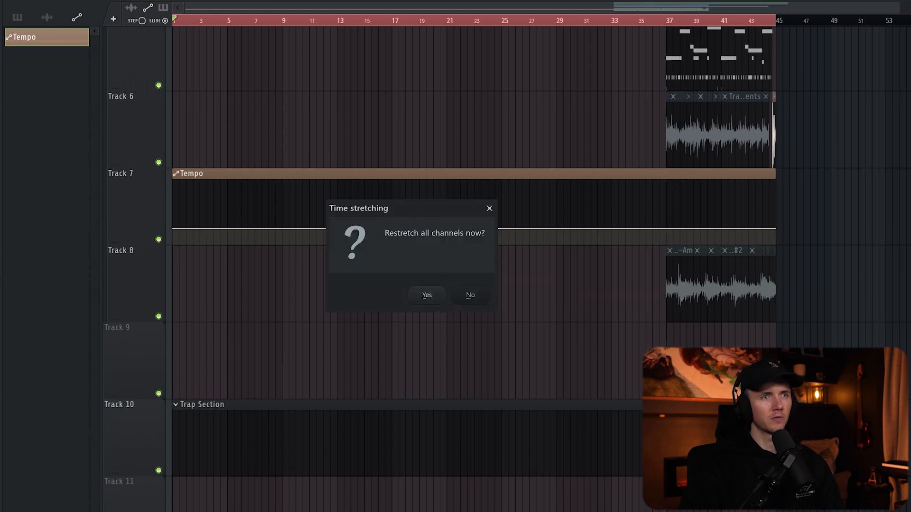
- Decline restretching all channels and adjust the tempo automation point where the existing boom-bap clips begin
{"action": "left_click", "coordinate": [469, 300]}
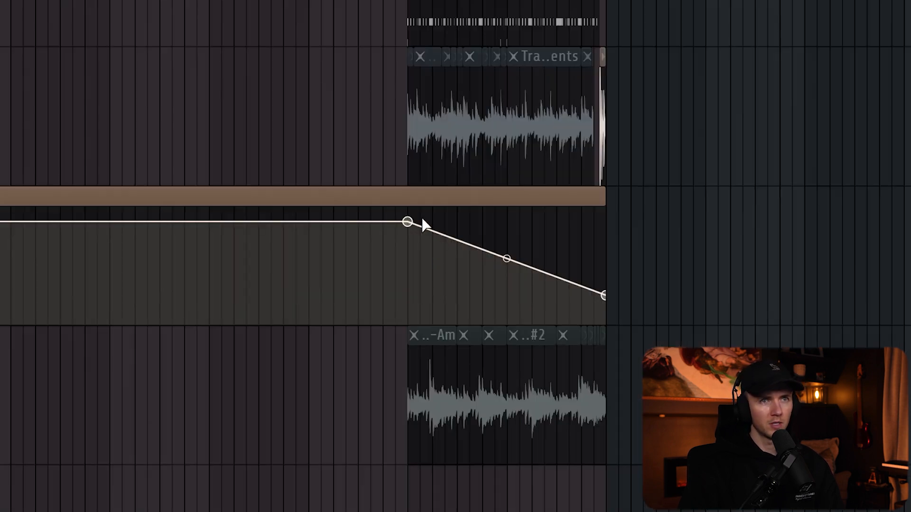
{"action": "right_click", "coordinate": [409, 222]}
{"action": "left_click", "coordinate": [455, 304]}
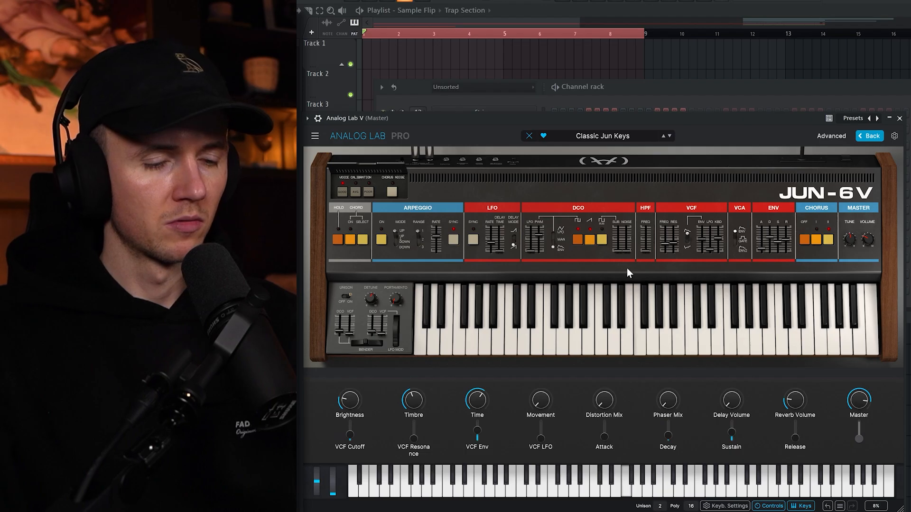
- Close the Classic Jun Keys instrument and draw the opening of its rising melody with short F5, G5 and C6 notes
{"action": "left_click", "coordinate": [900, 117]}
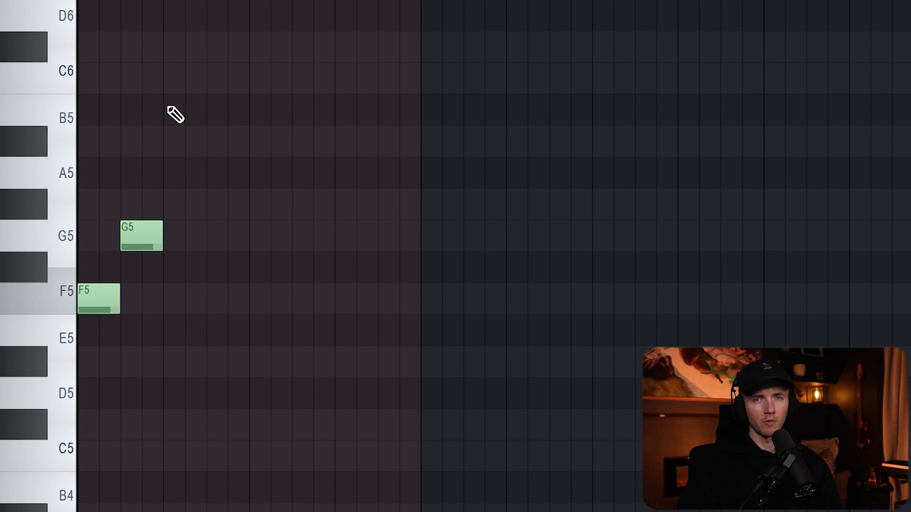
{"action": "left_click", "coordinate": [168, 76]}
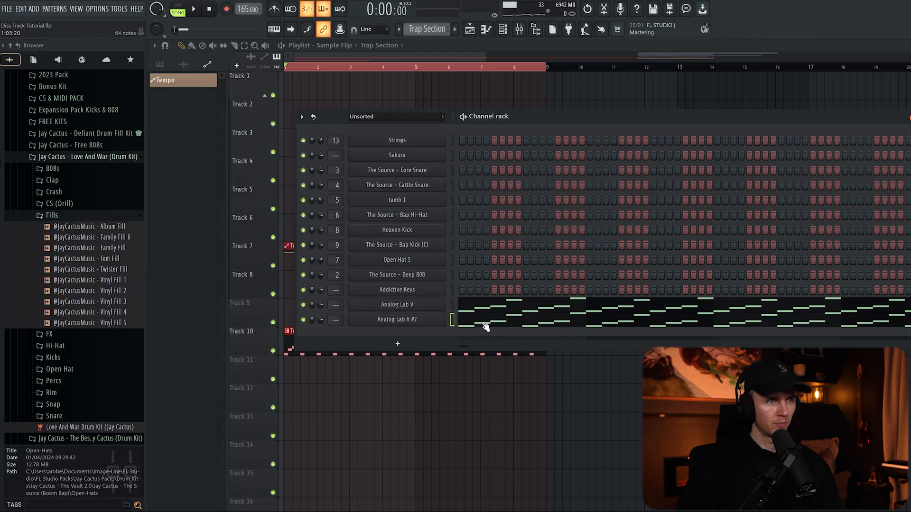
- Transpose the Analog Lab V #2 melody down one octave and play it back
{"action": "left_click", "coordinate": [451, 320]}
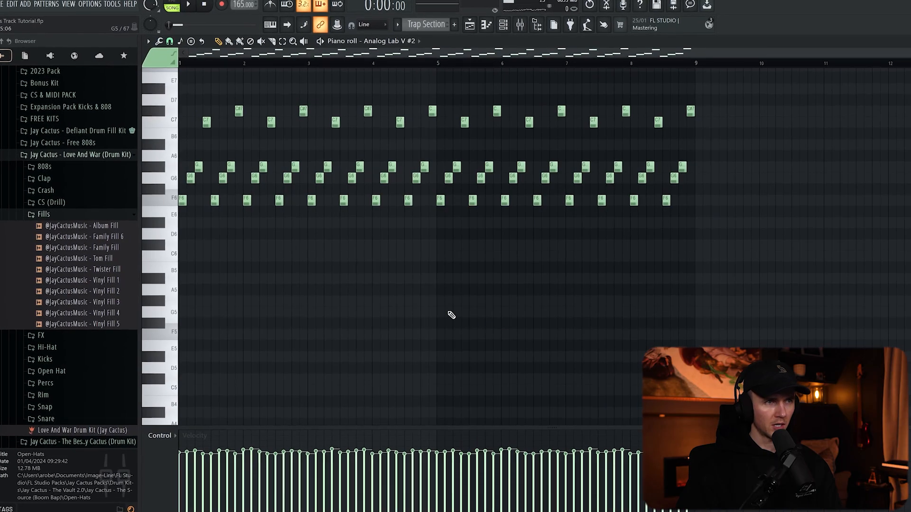
{"action": "key", "text": "ctrl+Down"}
{"action": "key", "text": "space"}
- Check the Mallets in Space preset in Analog Lab V #2, then close it and the HalfTime effect on Plucks 2
{"action": "left_click", "coordinate": [503, 19]}
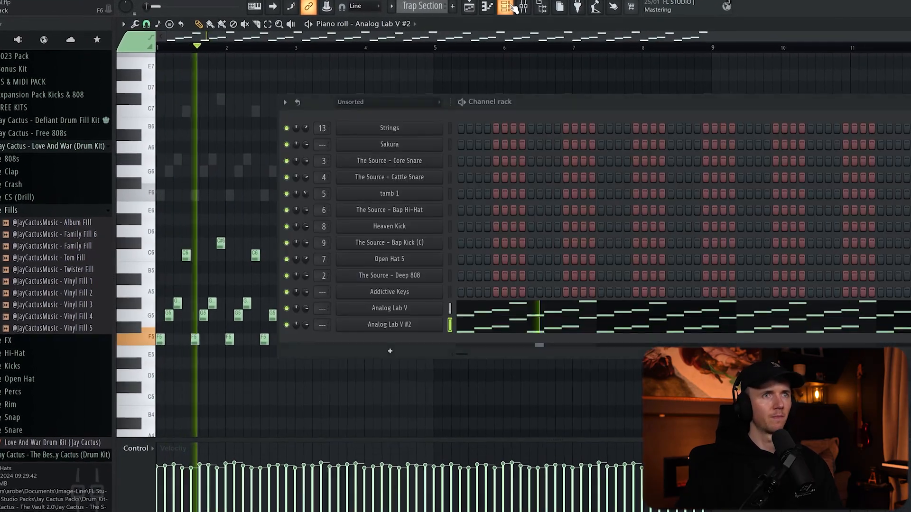
{"action": "left_click", "coordinate": [426, 327]}
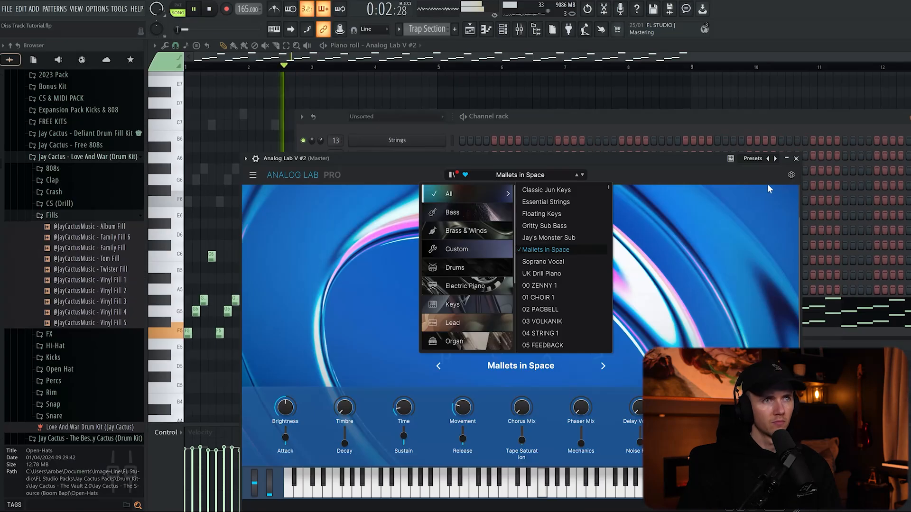
{"action": "left_click", "coordinate": [796, 159]}
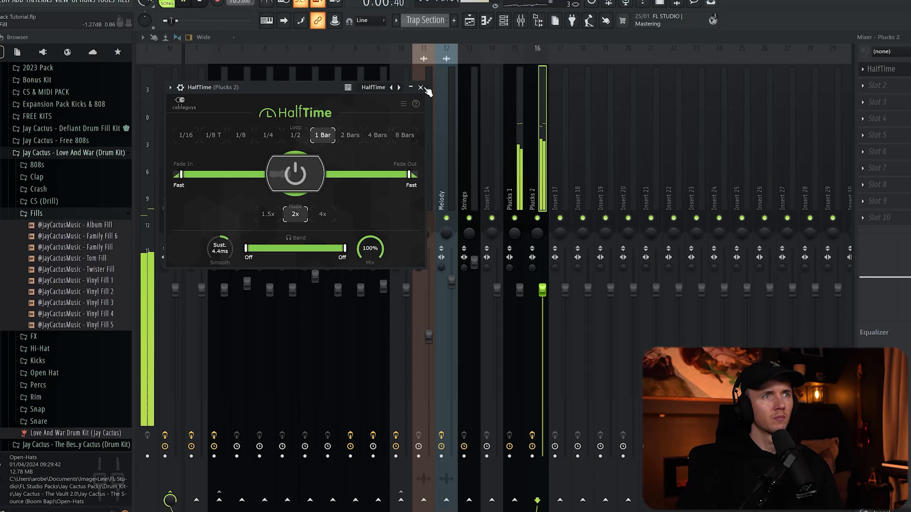
{"action": "left_click", "coordinate": [422, 87]}
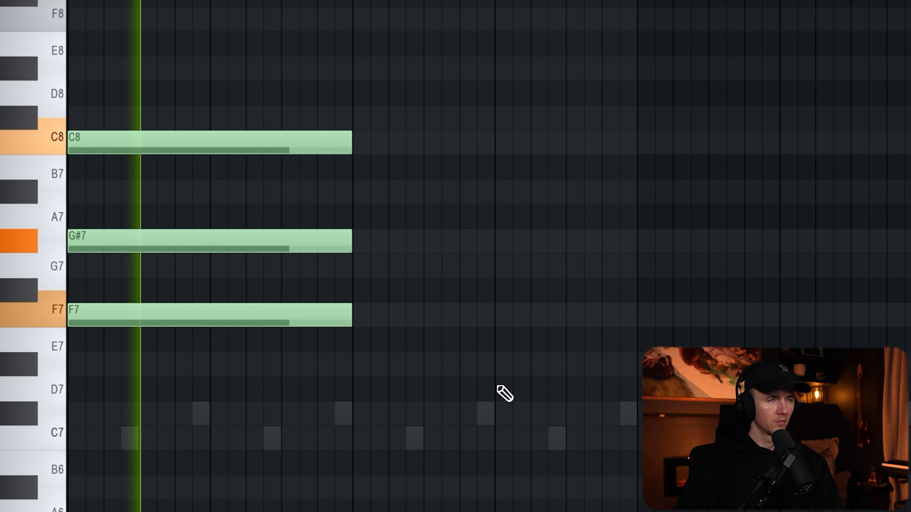
- Duplicate the sustained F7, G#7 and C8 chord so it repeats back to back along the piano roll
{"action": "key", "text": "ctrl+a"}
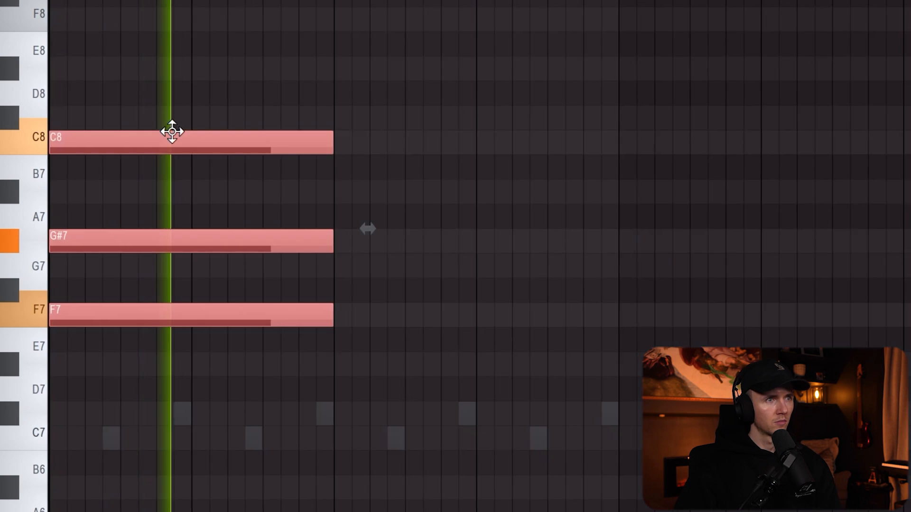
{"action": "key", "text": "ctrl+b"}
{"action": "left_click", "coordinate": [429, 111], "text": "ctrl"}
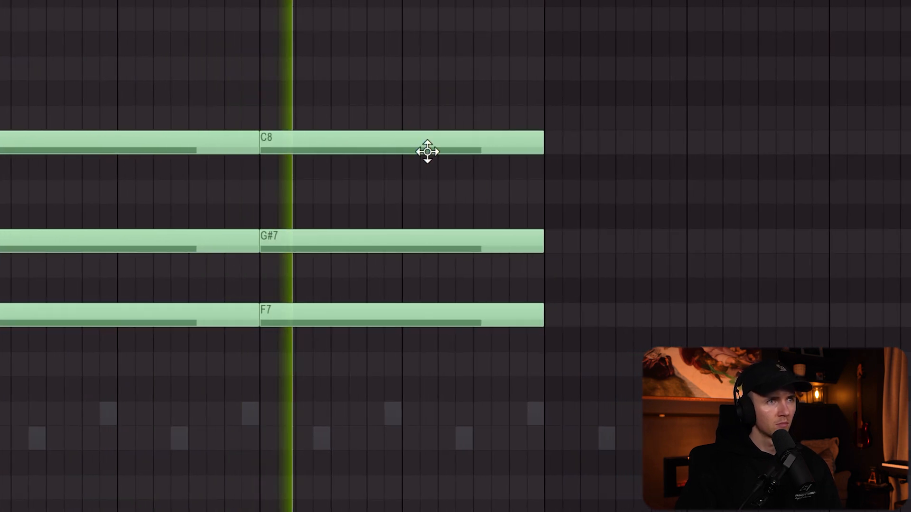
{"action": "key", "text": "ctrl+a"}
{"action": "left_click_drag", "start_coordinate": [171, 140], "coordinate": [683, 134]}
{"action": "left_click", "coordinate": [634, 73]}
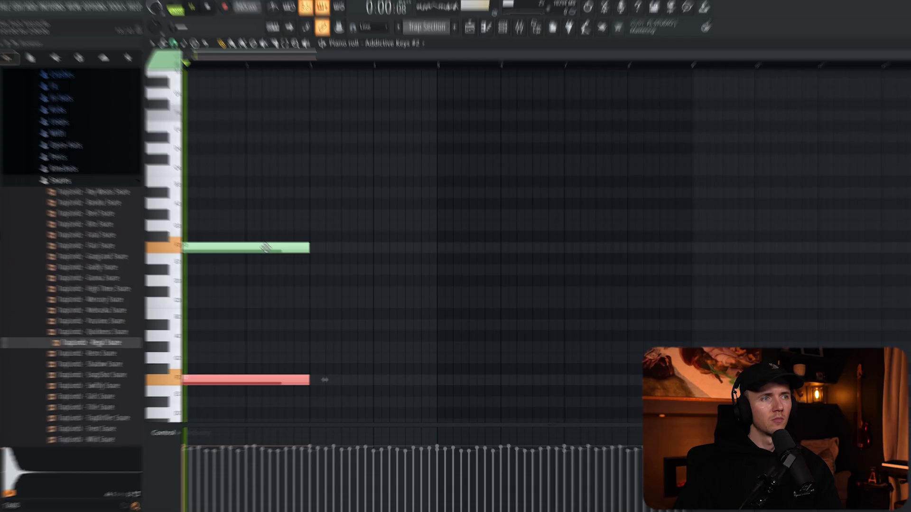
- Copy the sustained F2 and F3 notes in Addictive Keys #2 to bar 5 and move the short C2 and C3 copies to the end of bar 8
{"action": "key", "text": "ctrl+a"}
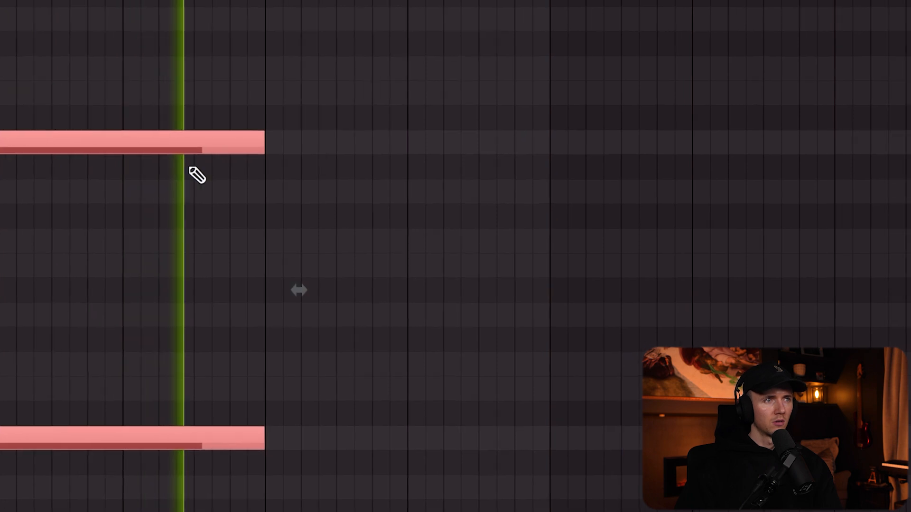
{"action": "left_click_drag", "start_coordinate": [54, 141], "coordinate": [630, 121]}
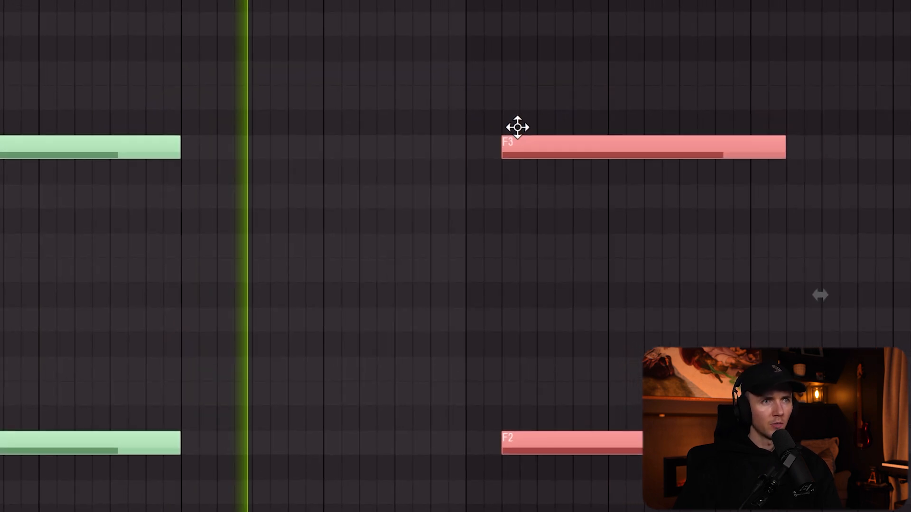
{"action": "left_click_drag", "start_coordinate": [517, 127], "coordinate": [491, 101]}
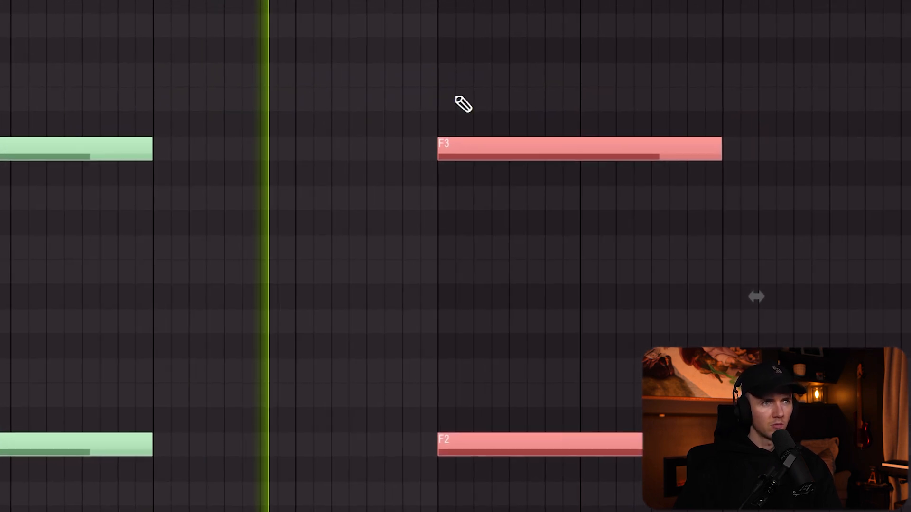
{"action": "left_click", "coordinate": [492, 101]}
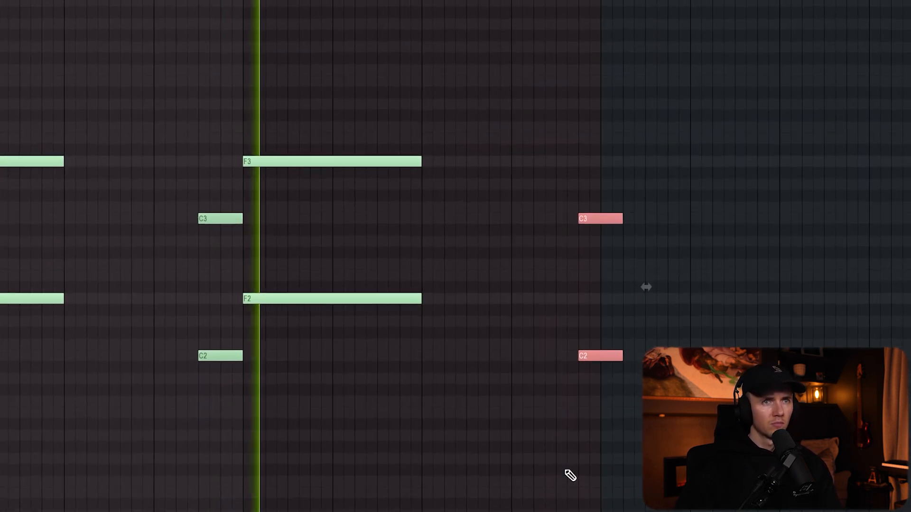
{"action": "left_click_drag", "start_coordinate": [607, 216], "coordinate": [585, 230]}
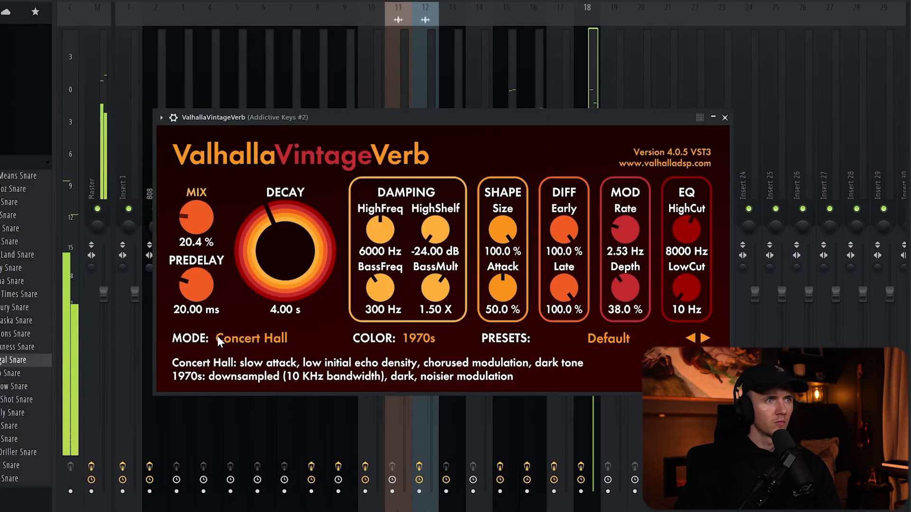
- Set the Addictive Keys #2 ValhallaVintageVerb mix to 21.4% with a 360 Hz low cut, and adjust the decay
{"action": "left_click_drag", "start_coordinate": [189, 218], "coordinate": [196, 224]}
{"action": "left_click_drag", "start_coordinate": [698, 287], "coordinate": [696, 279]}
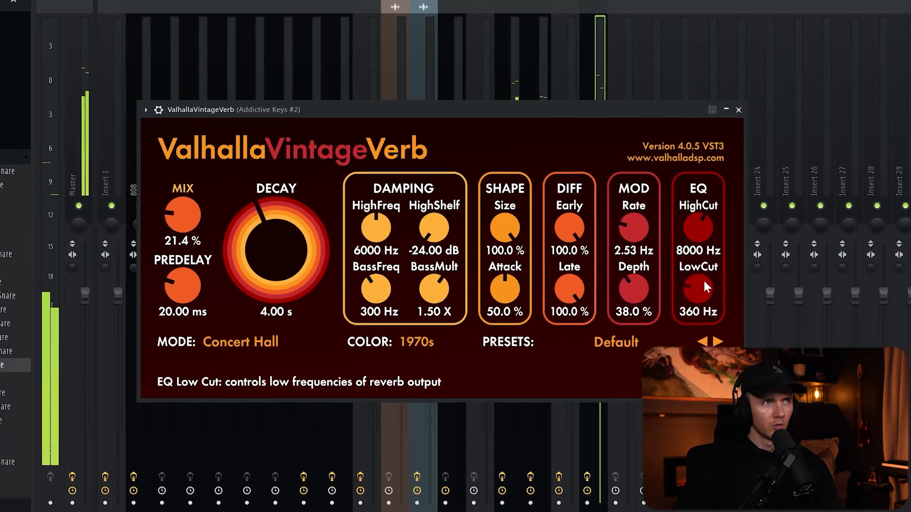
{"action": "left_click_drag", "start_coordinate": [169, 196], "coordinate": [170, 199]}
{"action": "left_click_drag", "start_coordinate": [285, 220], "coordinate": [259, 255]}
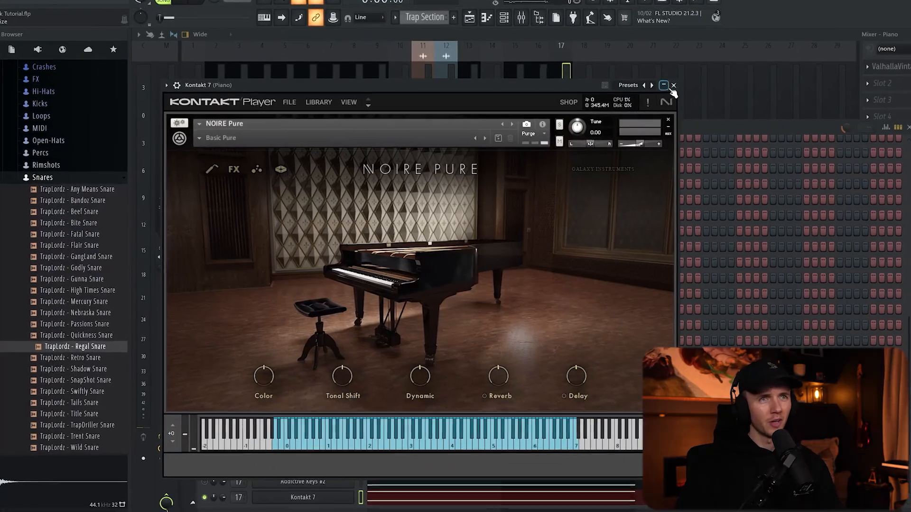
- Close the Noire Pure piano and repeat the short F3 and F4 notes of Kontakt 7 #2 at bar 5
{"action": "left_click", "coordinate": [668, 82]}
{"action": "key", "text": "F6"}
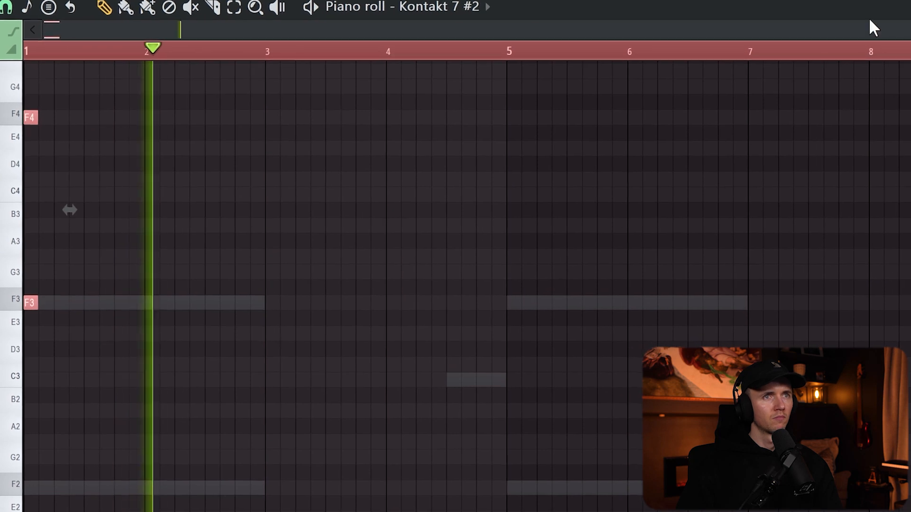
{"action": "left_click_drag", "start_coordinate": [871, 21], "coordinate": [512, 47]}
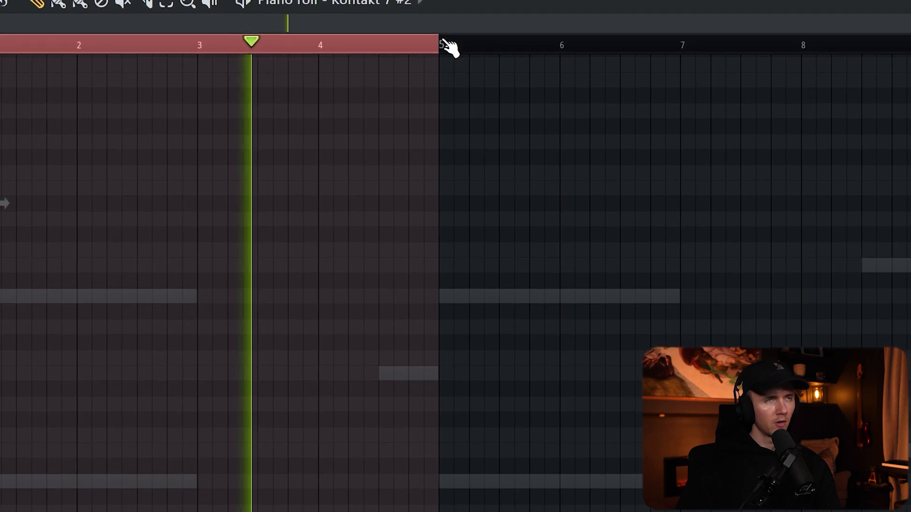
{"action": "key", "text": "ctrl+b"}
{"action": "left_click", "coordinate": [550, 176], "text": "ctrl"}
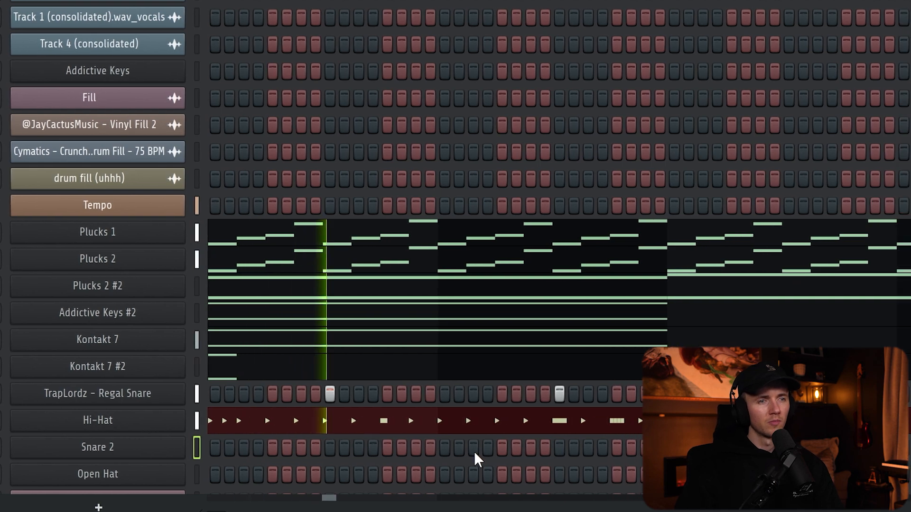
- Place a Snare 2 hit in the step sequence and add the TrapLordz - Goliath 808 (C) sample as a channel
{"action": "left_click", "coordinate": [443, 451]}
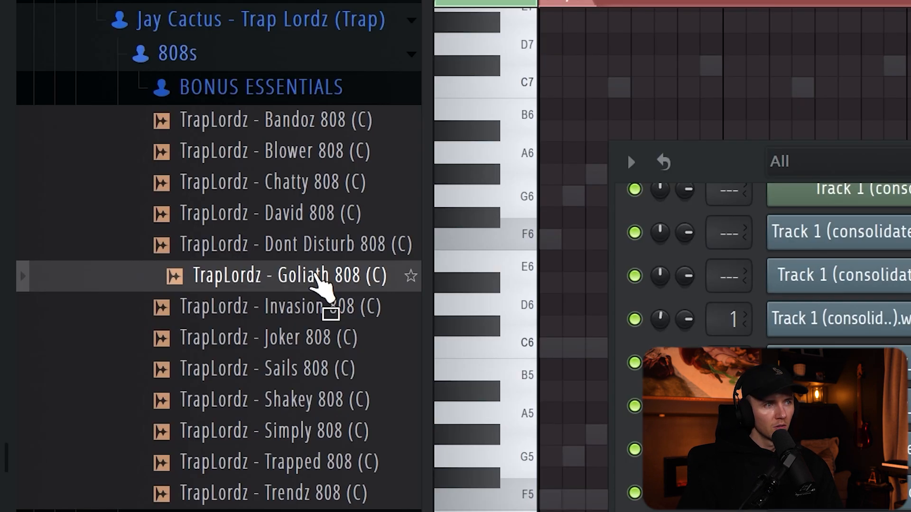
{"action": "left_click_drag", "start_coordinate": [296, 284], "coordinate": [459, 368]}
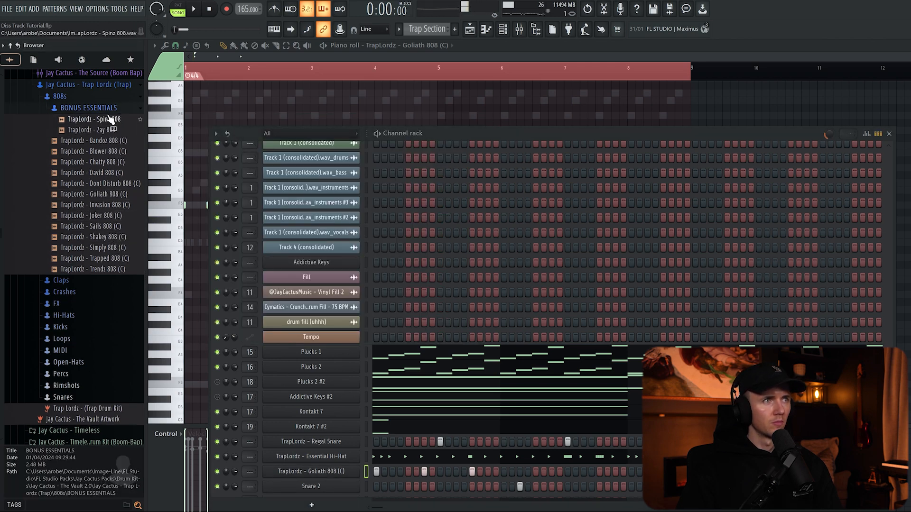
- Add the TrapLordz - Zay 808 sample as a channel and make it cut itself with cut group 12 by 12
{"action": "left_click_drag", "start_coordinate": [361, 482], "coordinate": [363, 474]}
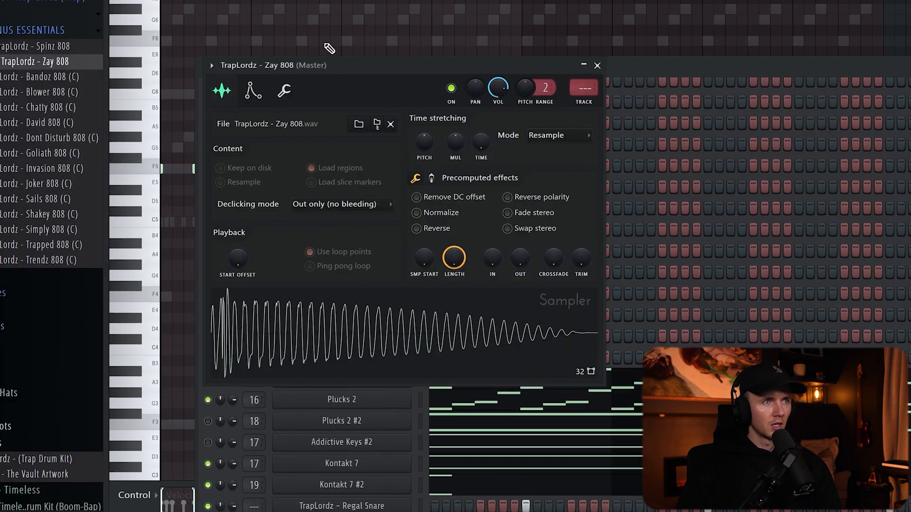
{"action": "left_click", "coordinate": [286, 91]}
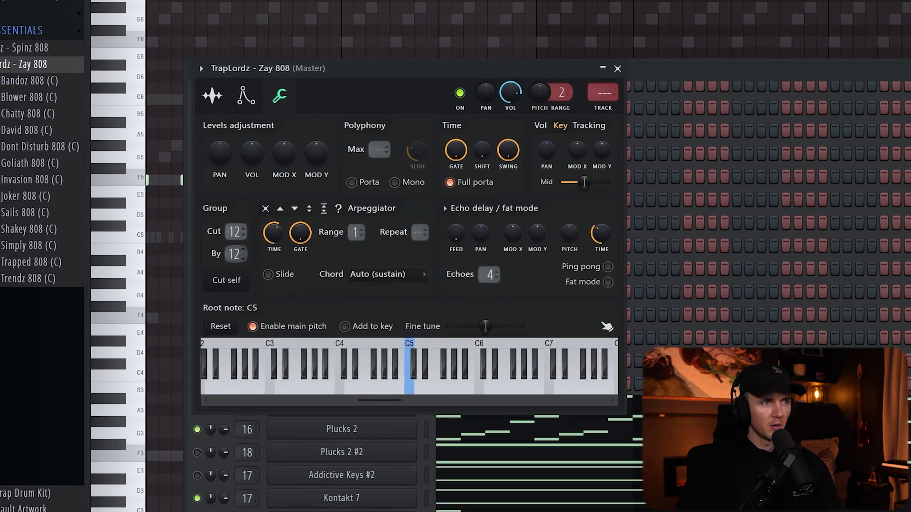
{"action": "left_click", "coordinate": [612, 67]}
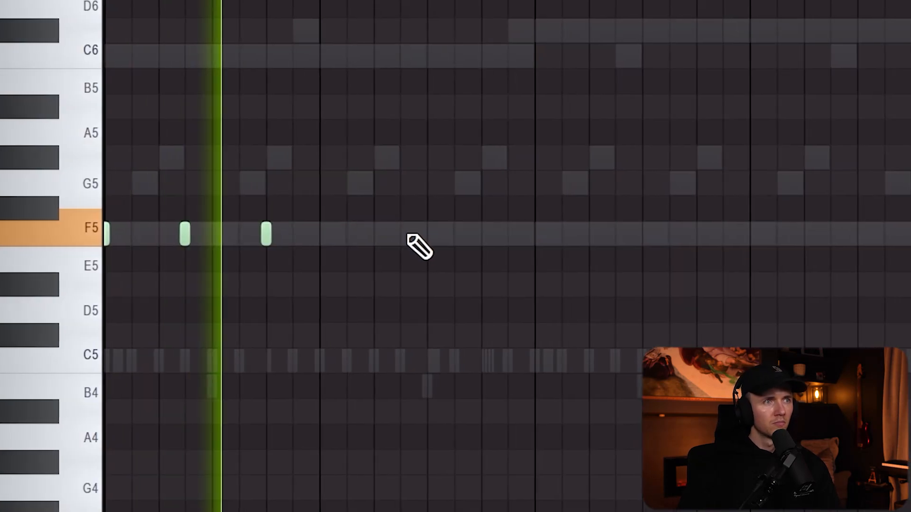
- Add another F5 Goliath 808 hit, and write Zay 808 hits on F5 and C5 in bars 3–4 and F5, C5, C#6 and G5 in bars 7–8
{"action": "left_click", "coordinate": [397, 234]}
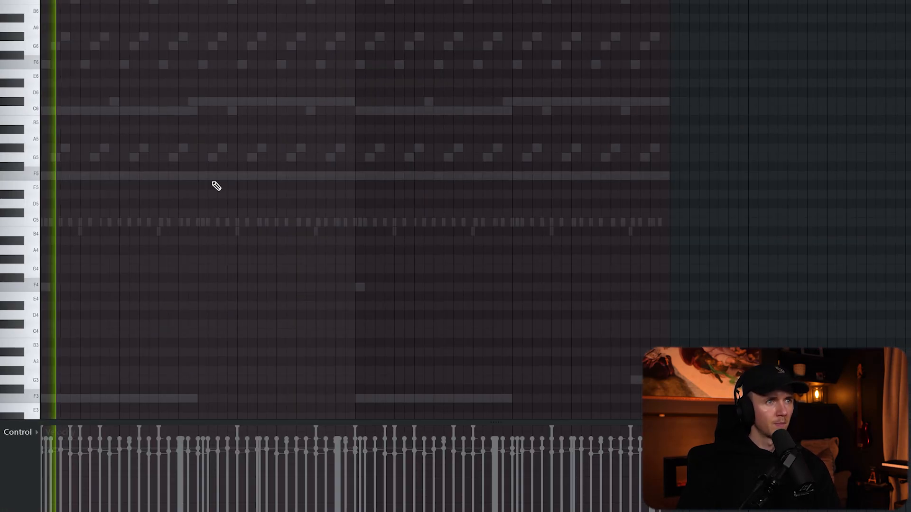
{"action": "left_click", "coordinate": [195, 177]}
{"action": "left_click", "coordinate": [236, 180]}
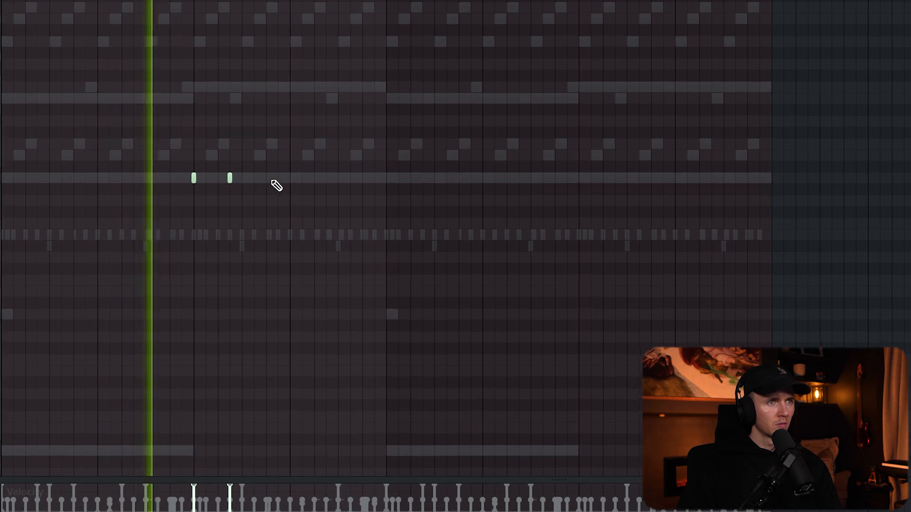
{"action": "left_click", "coordinate": [273, 179]}
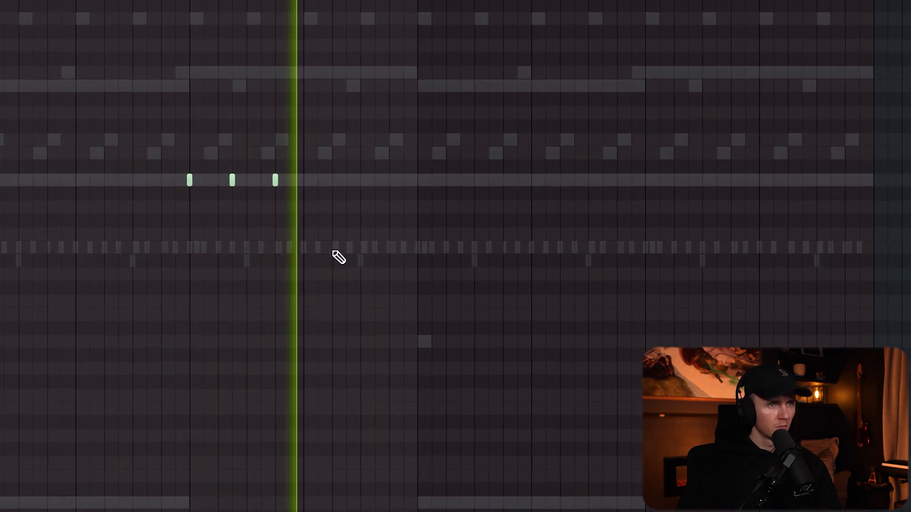
{"action": "left_click", "coordinate": [328, 244]}
{"action": "left_click", "coordinate": [355, 244]}
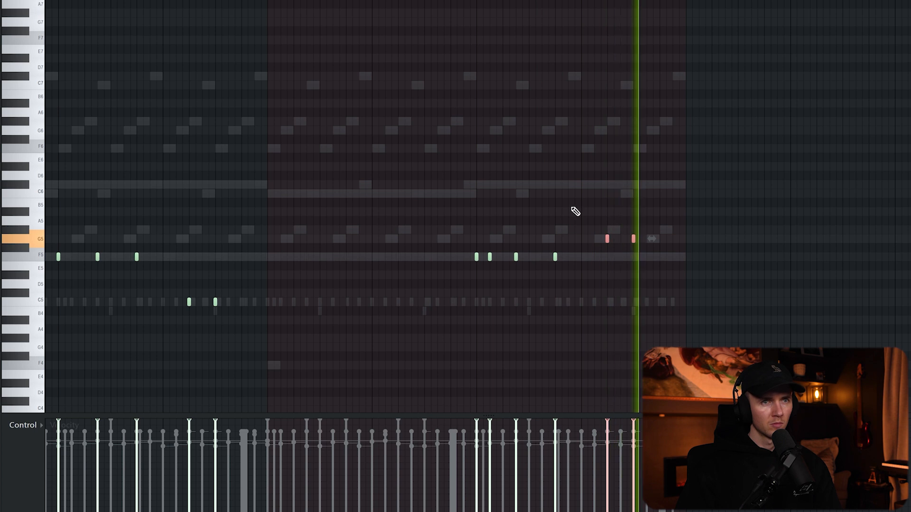
{"action": "left_click", "coordinate": [602, 331]}
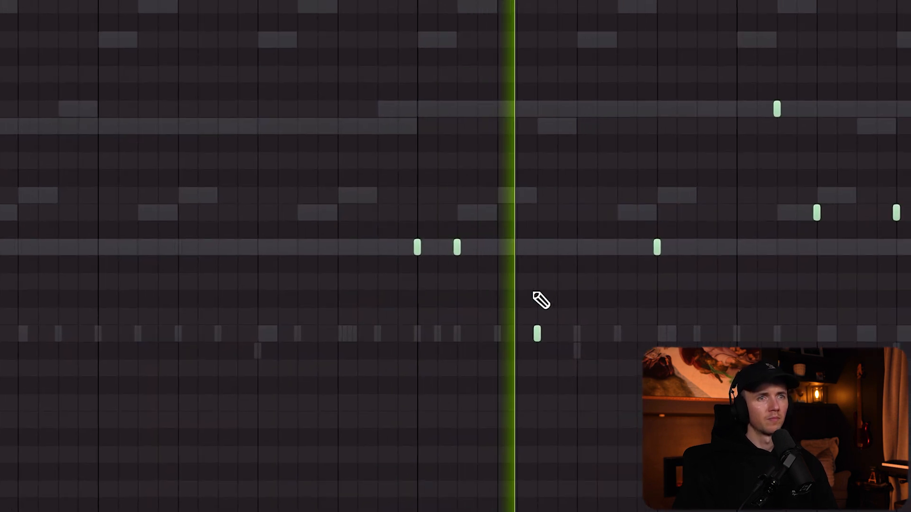
{"action": "scroll", "coordinate": [347, 358], "scroll_direction": "down", "scroll_amount": 3}
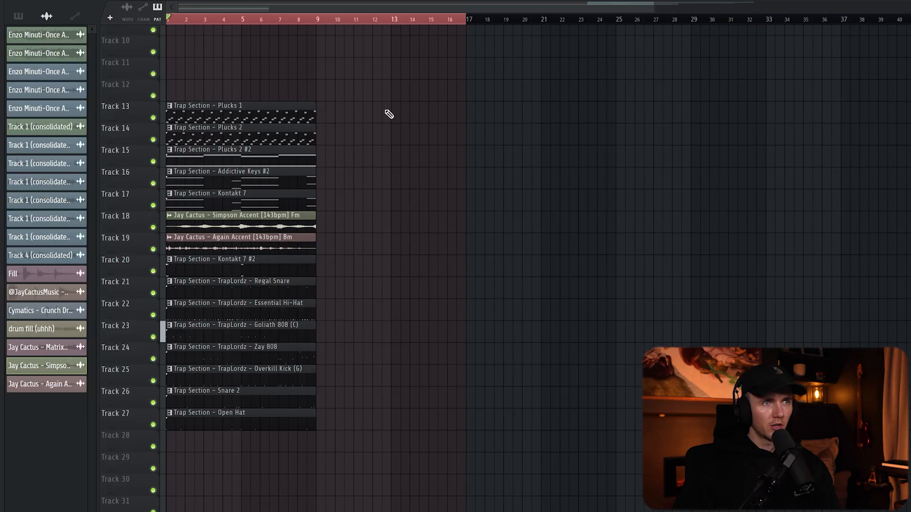
- Repeat the Trap Section clips from bar 9 in the playlist and slice the first Goliath 808 clip into shorter pieces
{"action": "left_click_drag", "start_coordinate": [380, 81], "coordinate": [338, 407]}
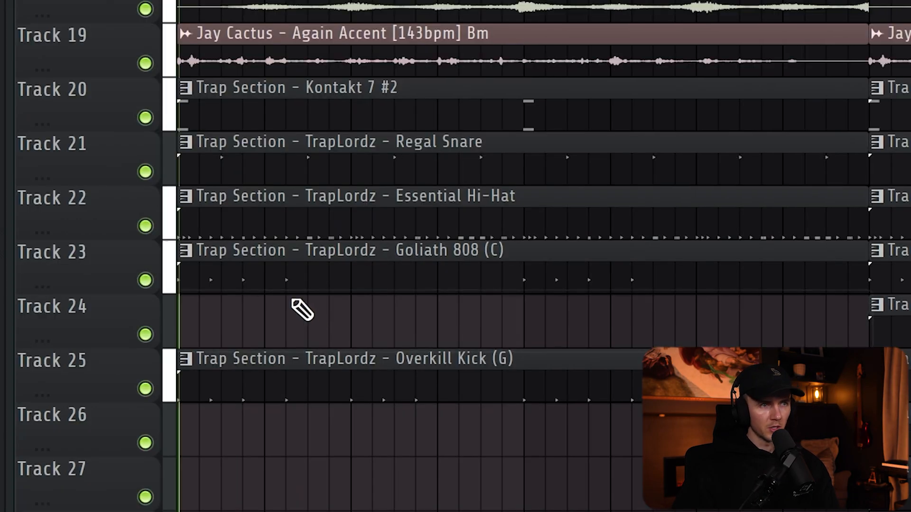
{"action": "key", "text": "c"}
{"action": "left_click_drag", "start_coordinate": [290, 299], "coordinate": [290, 242]}
{"action": "left_click_drag", "start_coordinate": [330, 299], "coordinate": [331, 242]}
{"action": "left_click_drag", "start_coordinate": [414, 299], "coordinate": [415, 237]}
{"action": "left_click_drag", "start_coordinate": [504, 299], "coordinate": [504, 238]}
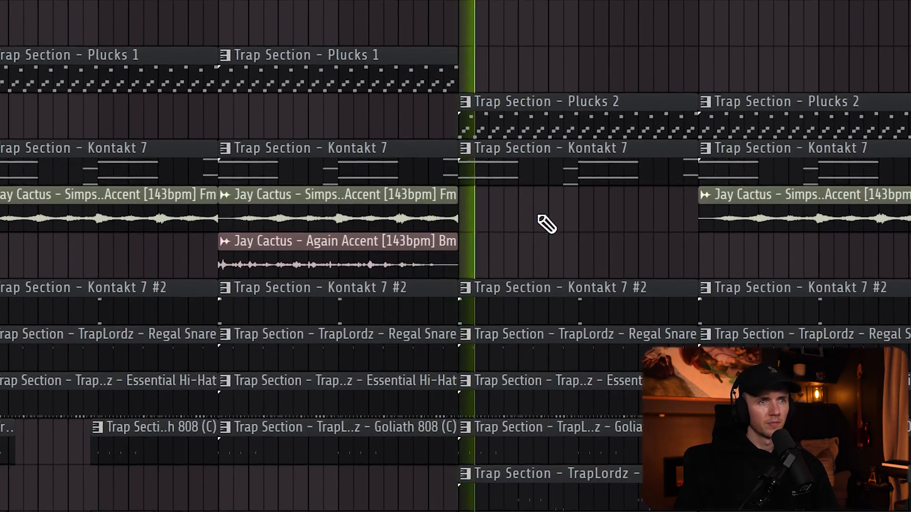
- Select the boom-bap sample, pattern and tempo clips starting at bar 37 and move them to bar 41
{"action": "scroll", "coordinate": [534, 224], "scroll_direction": "down", "scroll_amount": 1}
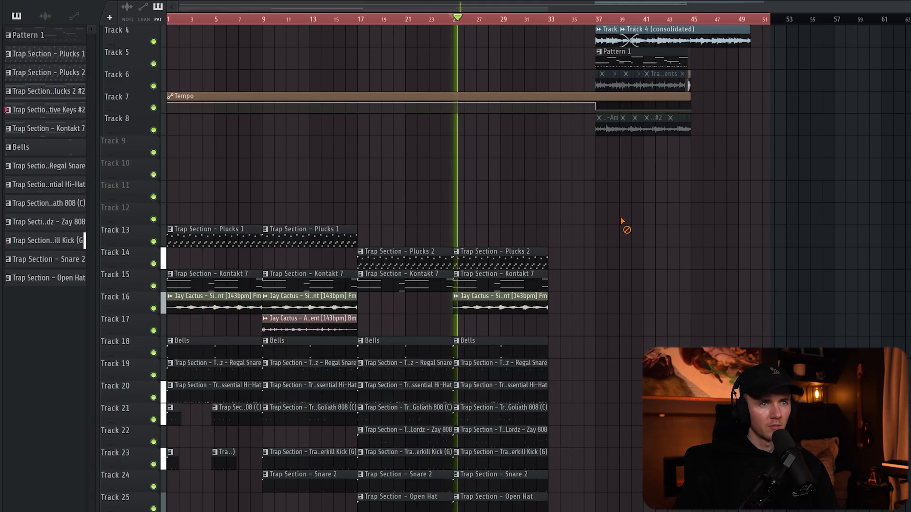
{"action": "scroll", "coordinate": [609, 284], "scroll_direction": "down", "scroll_amount": 2}
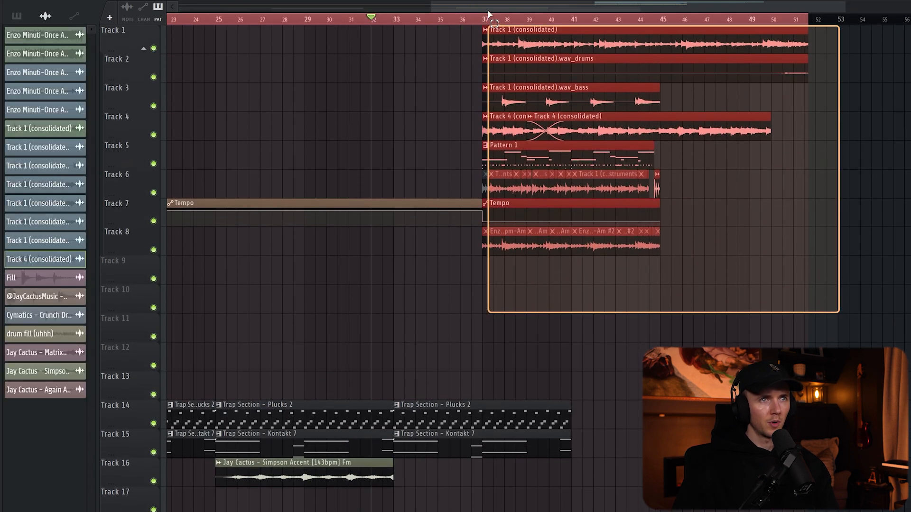
{"action": "left_click_drag", "start_coordinate": [489, 14], "coordinate": [578, 14]}
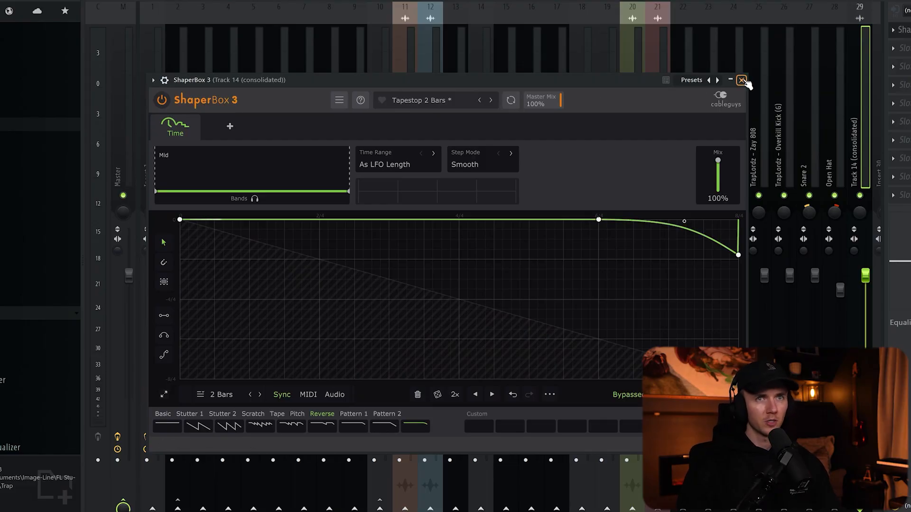
- Close the ShaperBox 3 tape-stop effect on Track 14 and repeat the boom-bap clips at bar 49
{"action": "key", "text": "space"}
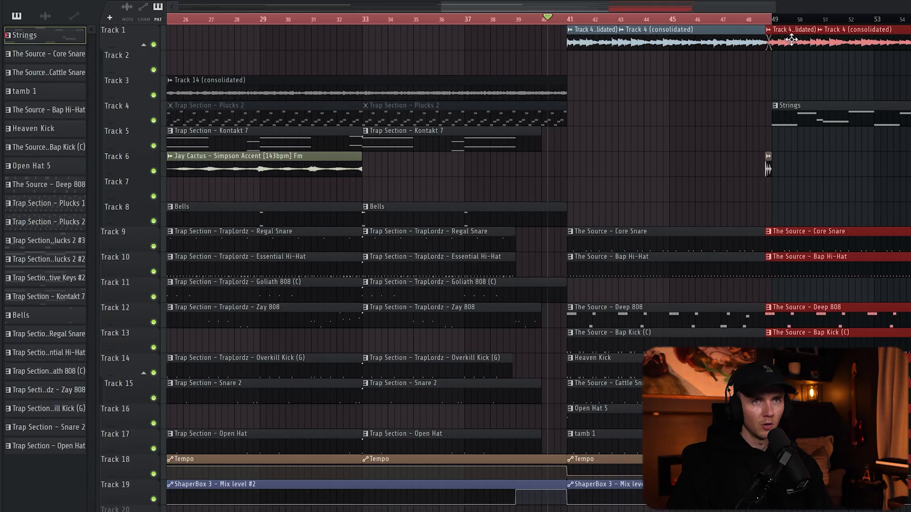
{"action": "key", "text": "ctrl+a"}
{"action": "scroll", "coordinate": [763, 90], "scroll_direction": "down", "scroll_amount": 2}
{"action": "key", "text": "ctrl+d"}
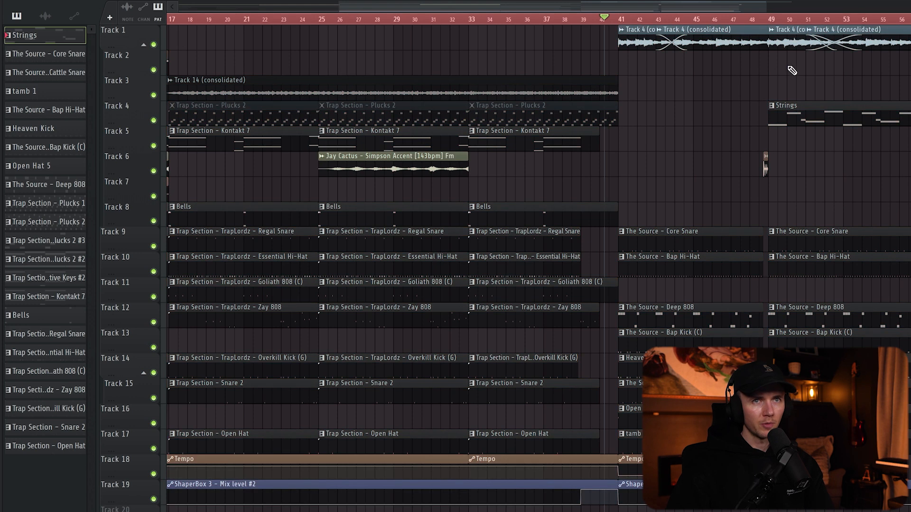
- Play back and review the arrangement from the trap section through the repeated boom-bap sections
{"action": "scroll", "coordinate": [778, 42], "scroll_direction": "up", "scroll_amount": 1}
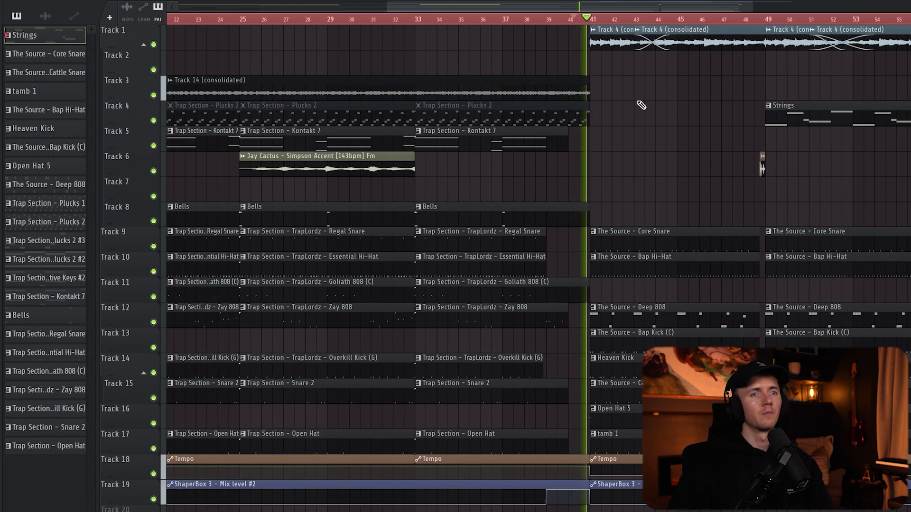
{"action": "scroll", "coordinate": [641, 105], "scroll_direction": "up", "scroll_amount": 2}
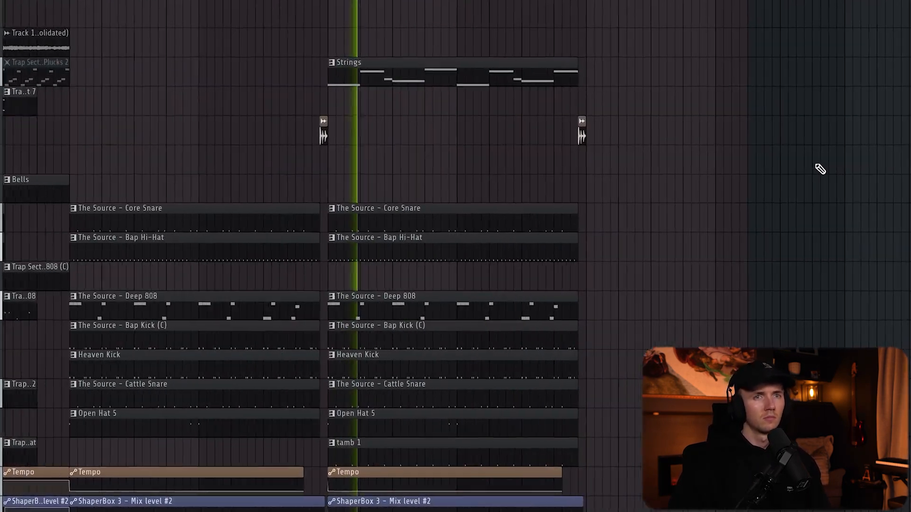
{"action": "scroll", "coordinate": [817, 166], "scroll_direction": "down", "scroll_amount": 2}
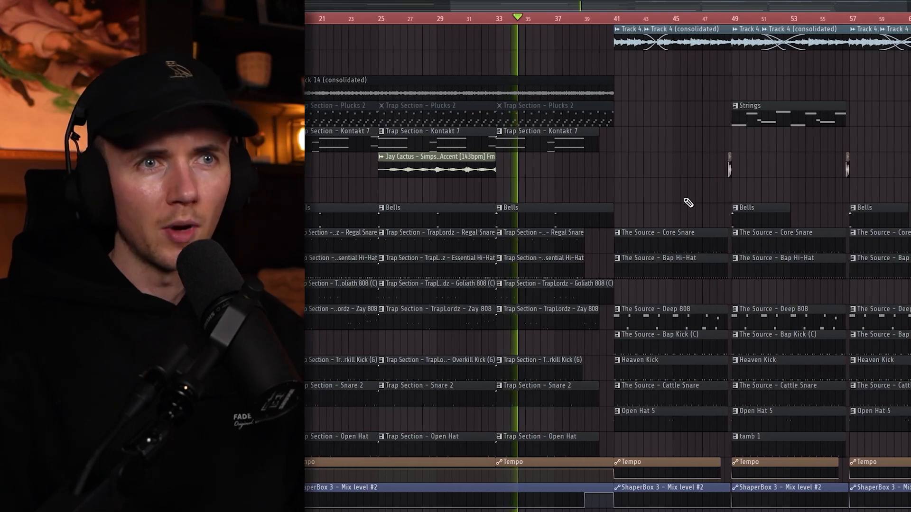
{"action": "scroll", "coordinate": [711, 272], "scroll_direction": "down", "scroll_amount": 2}
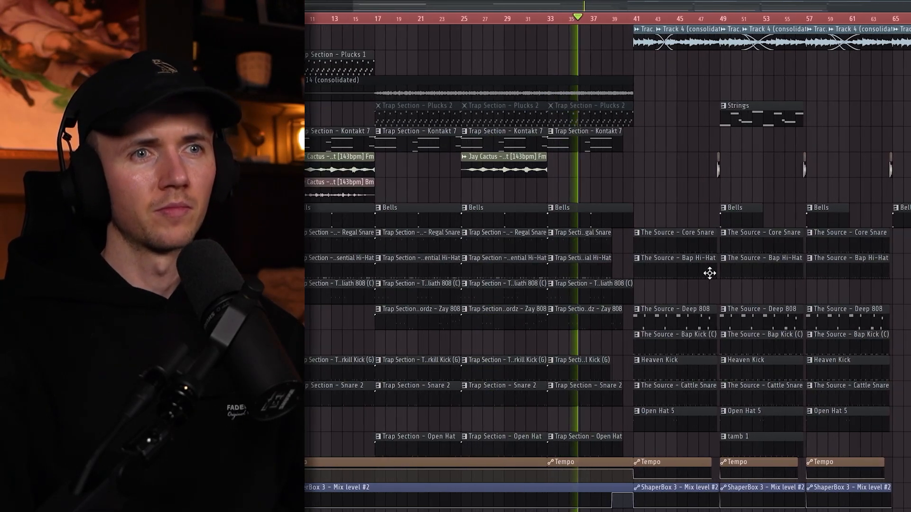